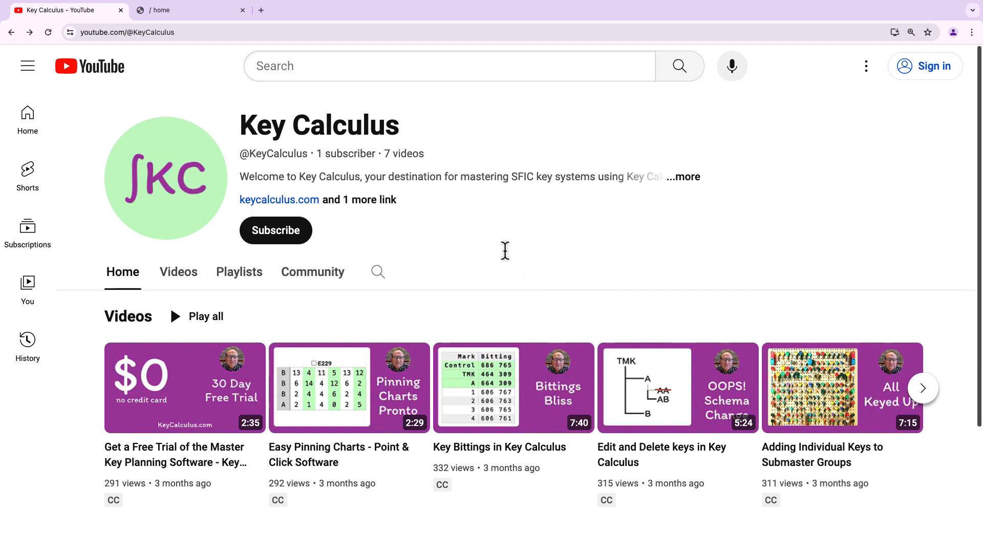
Switch to the Key Calculus website and open its Pinning Calculator
left_click(199, 9)
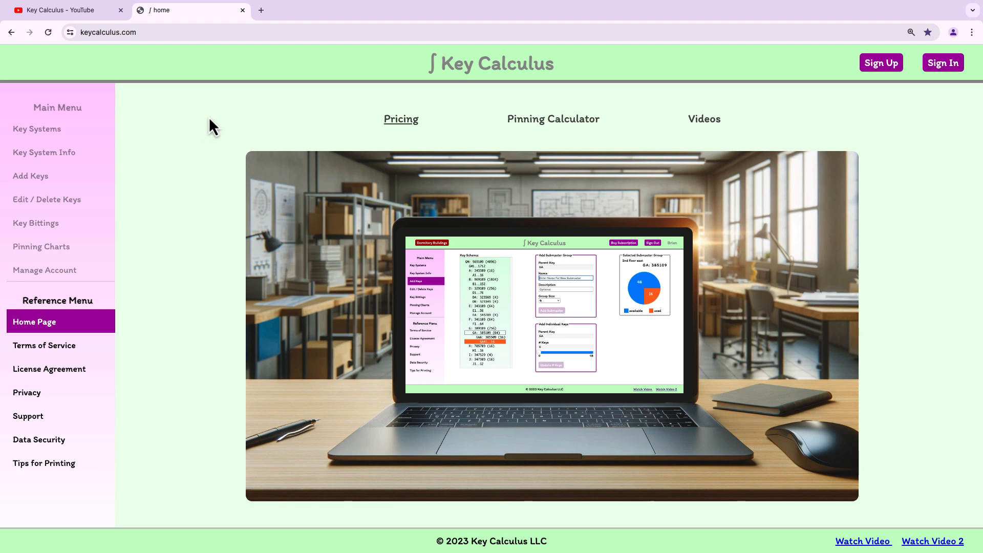
left_click(545, 124)
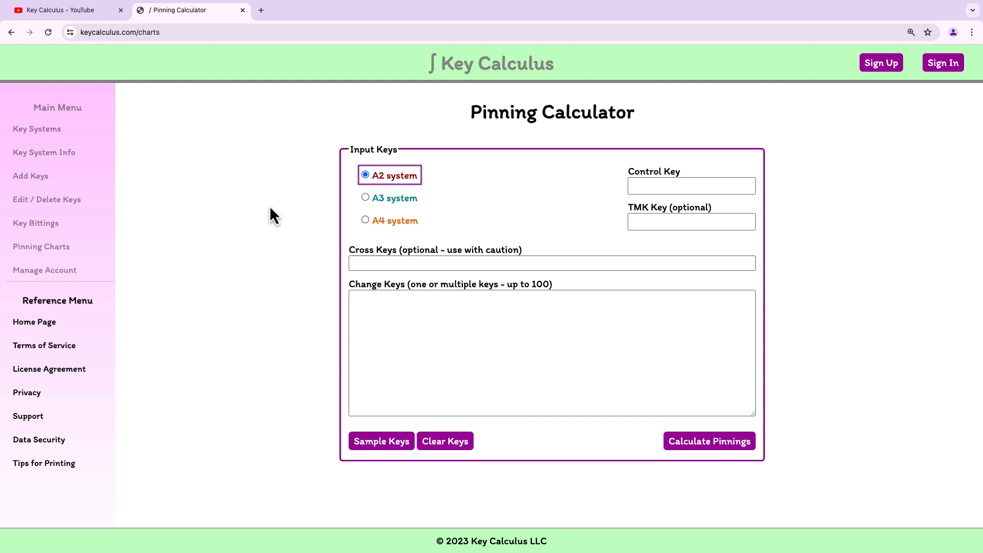
Calculate the pinnings for a set of A2 sample keys and remove the pin segment table from the charts
left_click(366, 441)
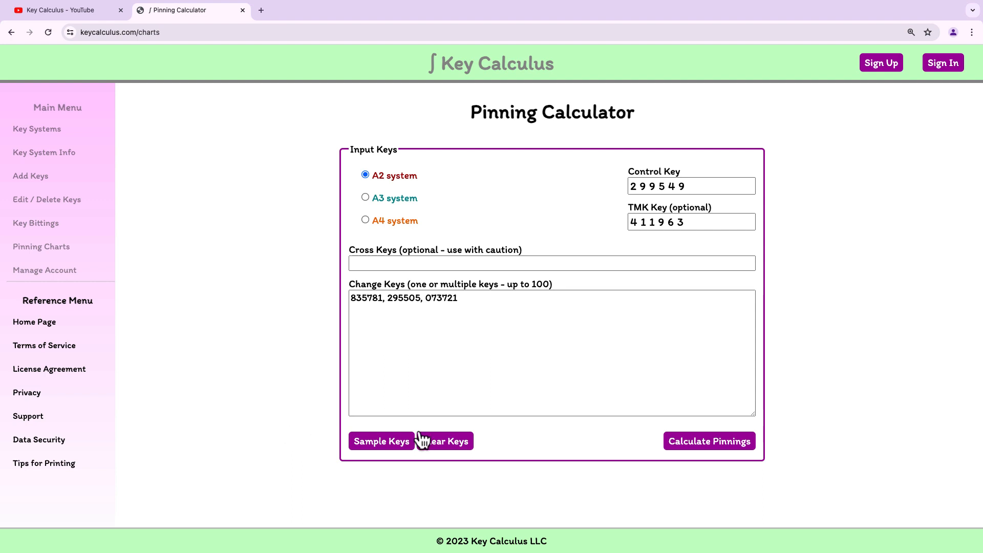
left_click(739, 449)
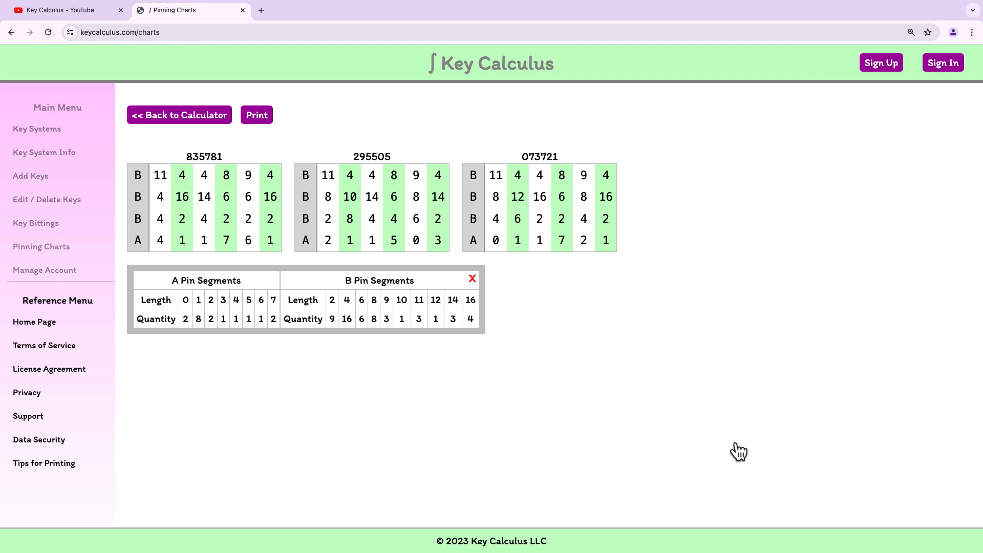
left_click(472, 280)
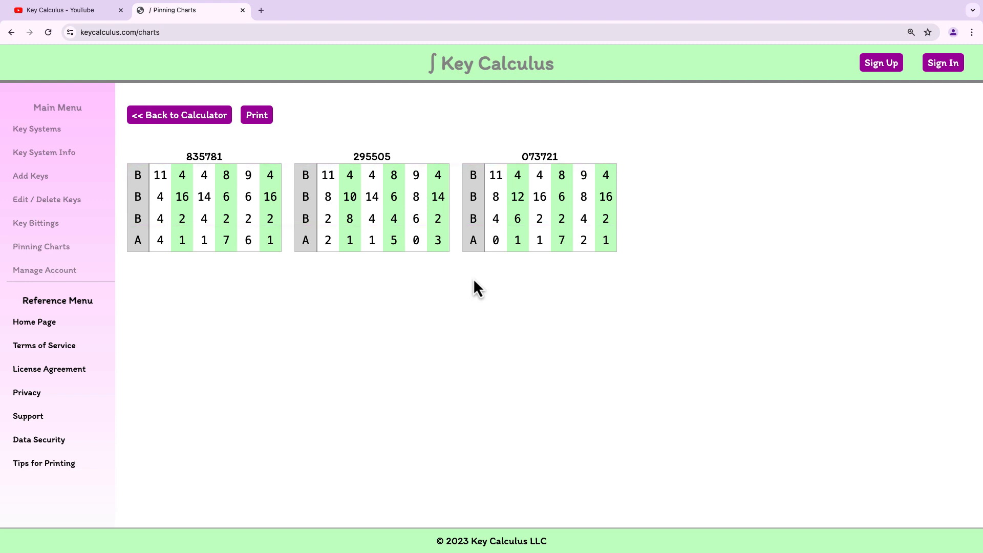
Return to the calculator, fill it with A4 system sample keys and calculate their pinnings
left_click(217, 122)
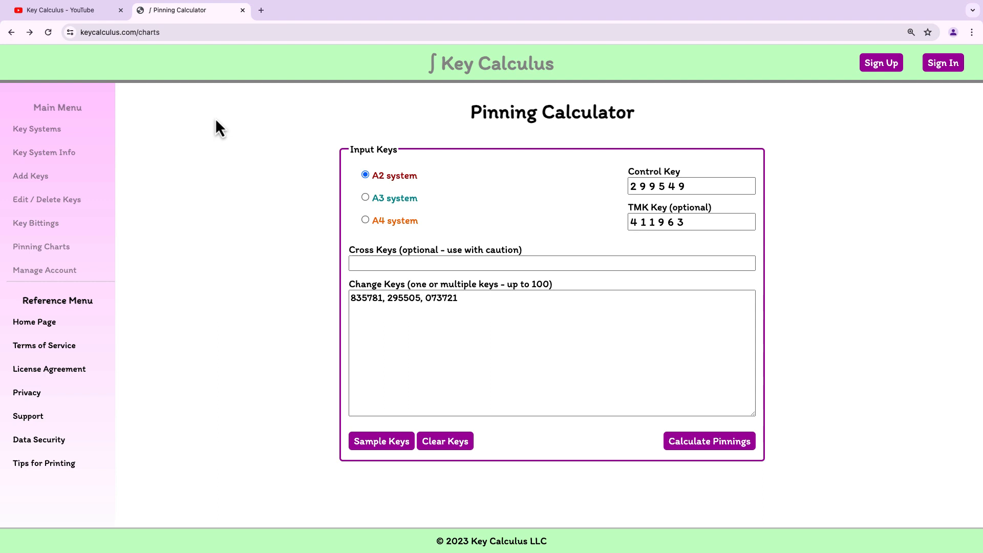
left_click(376, 221)
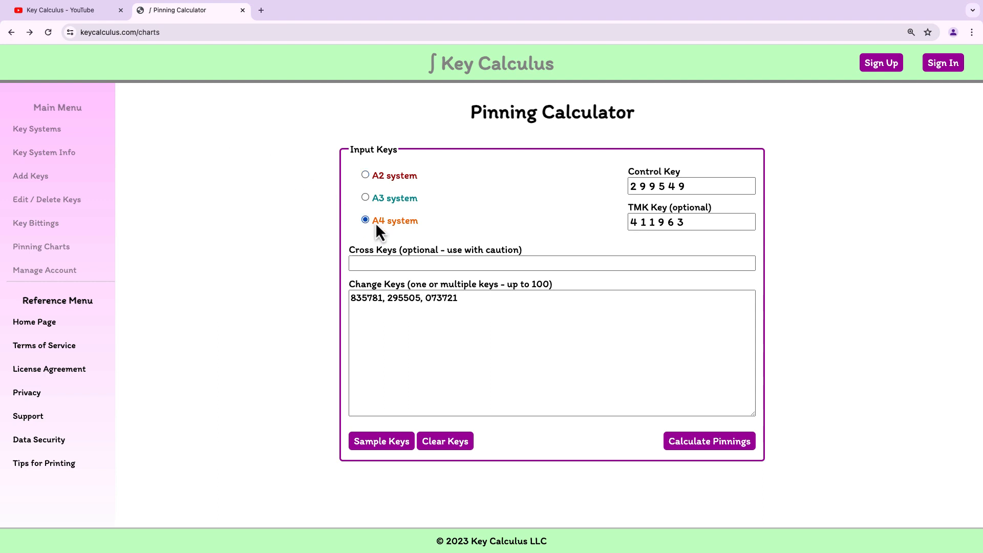
left_click(375, 443)
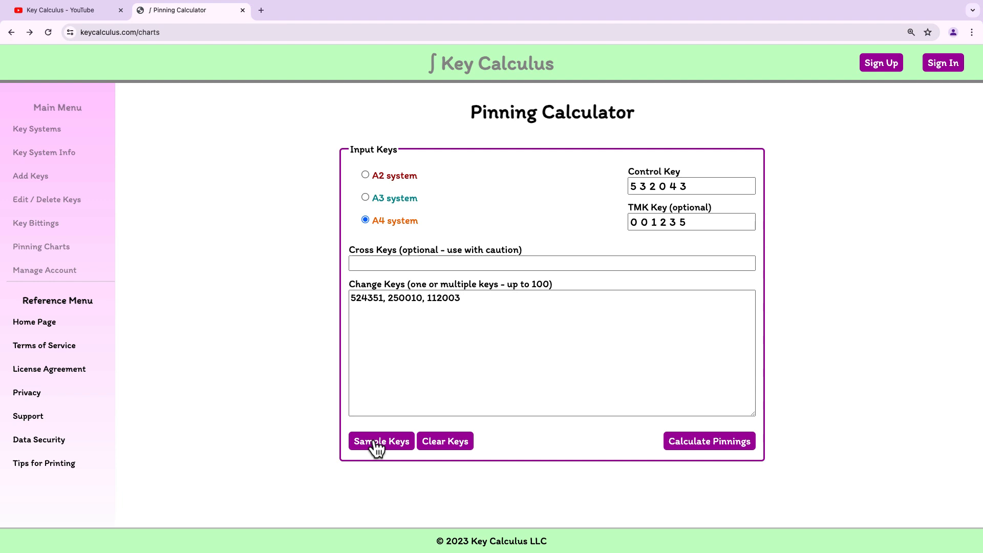
left_click(377, 446)
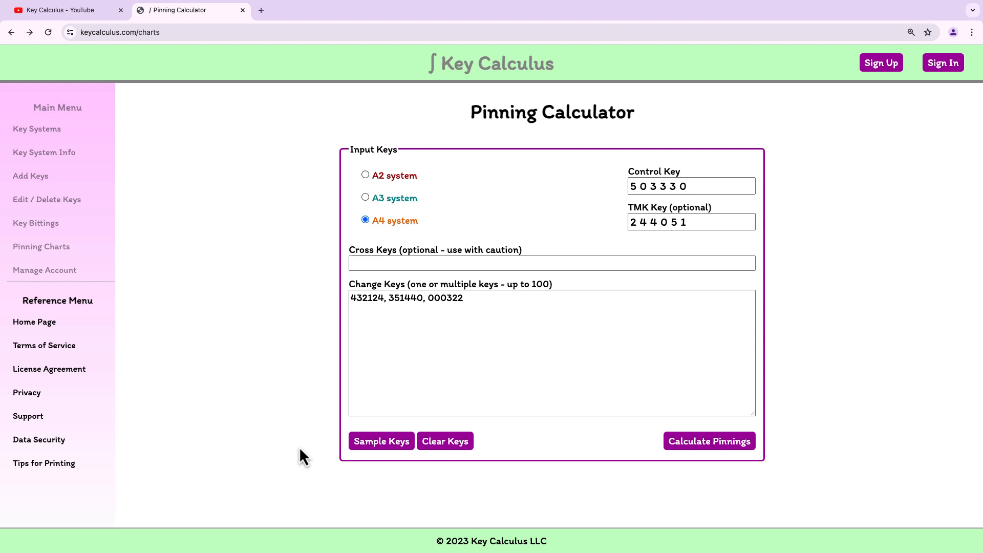
left_click(726, 445)
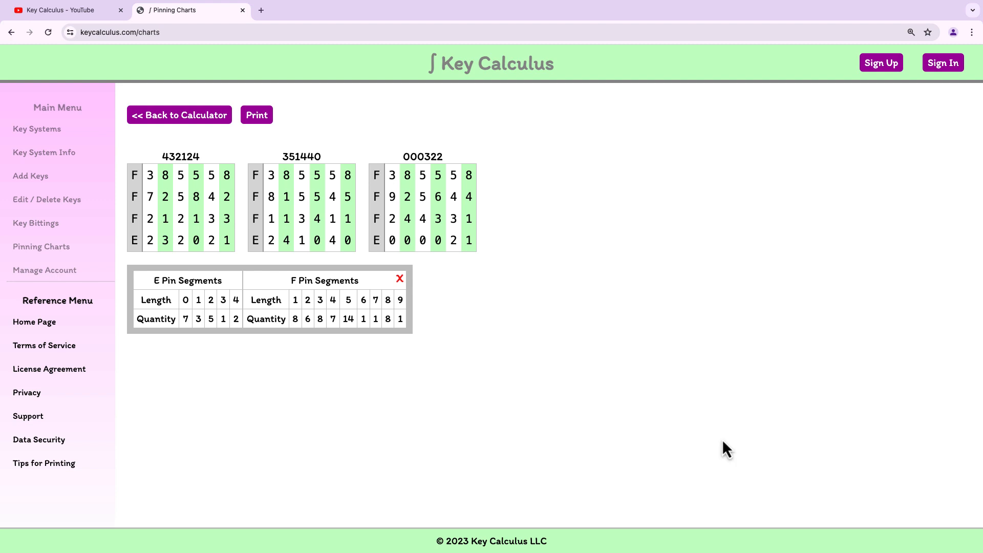
Reset the calculator to the A2 system with all keys cleared, in a window beside the bitting spreadsheet
left_click(195, 119)
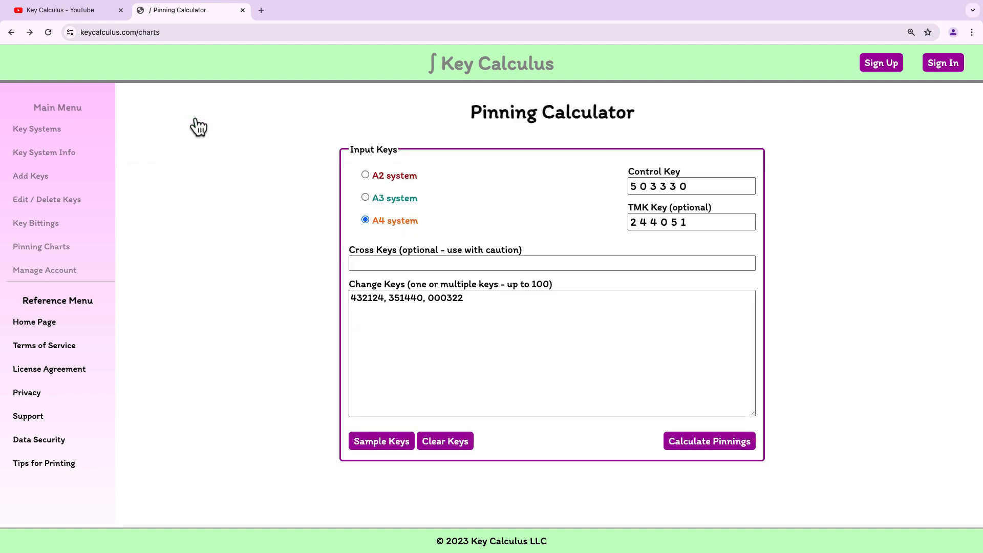
left_click(383, 176)
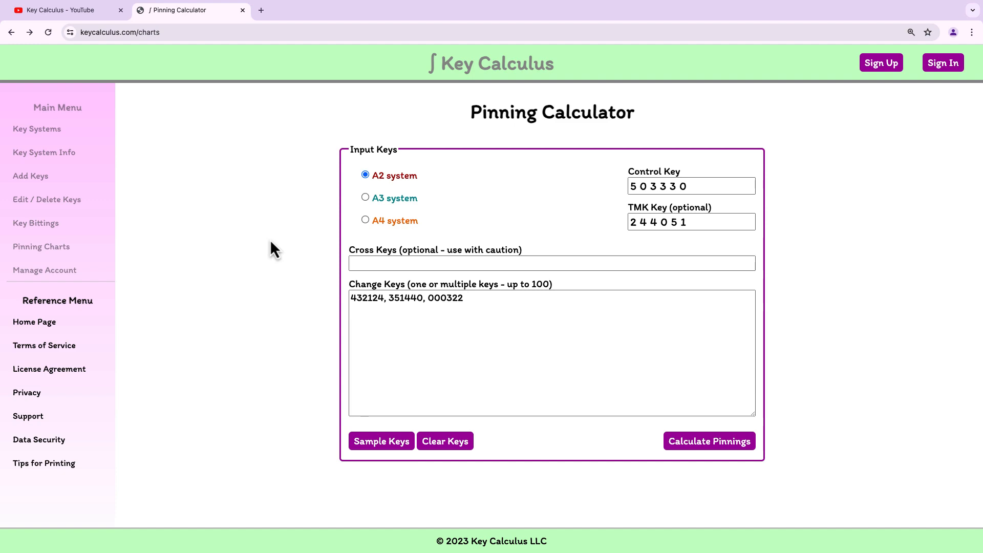
left_click(34, 19)
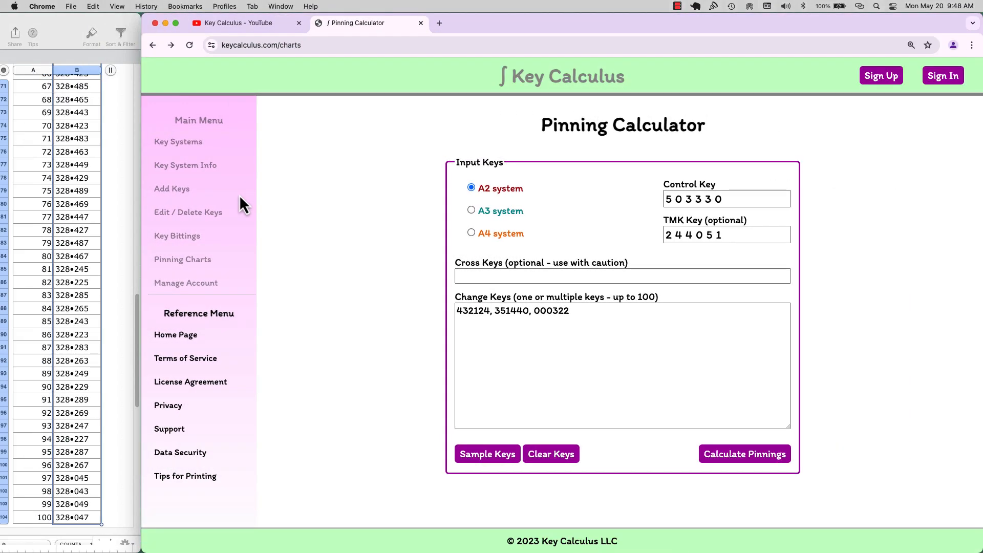
left_click(575, 456)
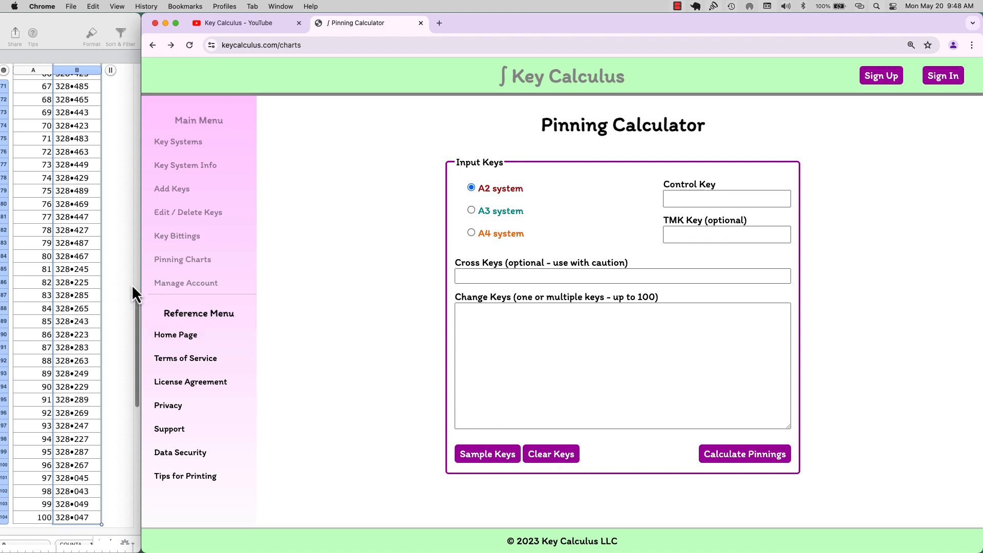
Copy the Control bitting 126•483 from the Numbers spreadsheet into the calculator's Control Key field
scroll(131, 285, "up", 10)
scroll(131, 284, "up", 15)
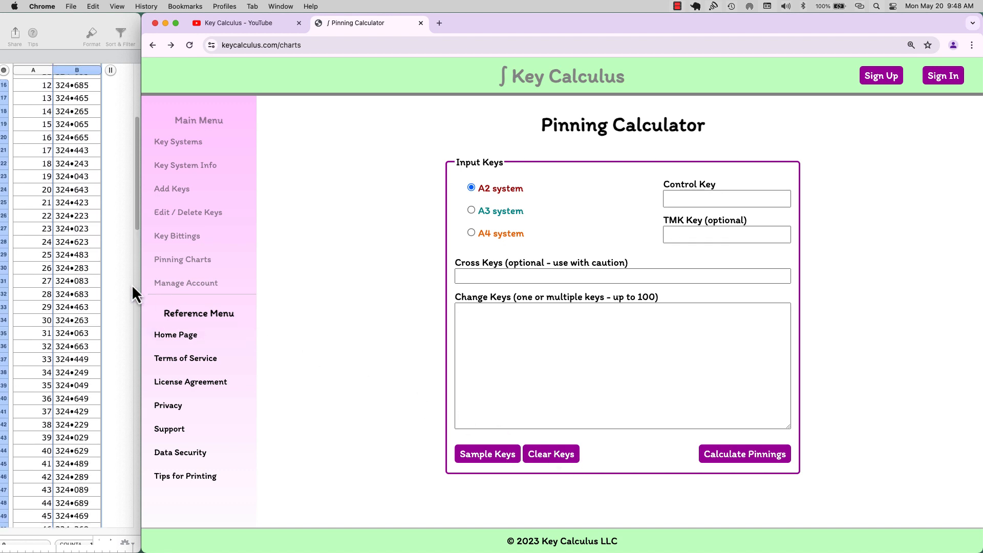
left_click(82, 111)
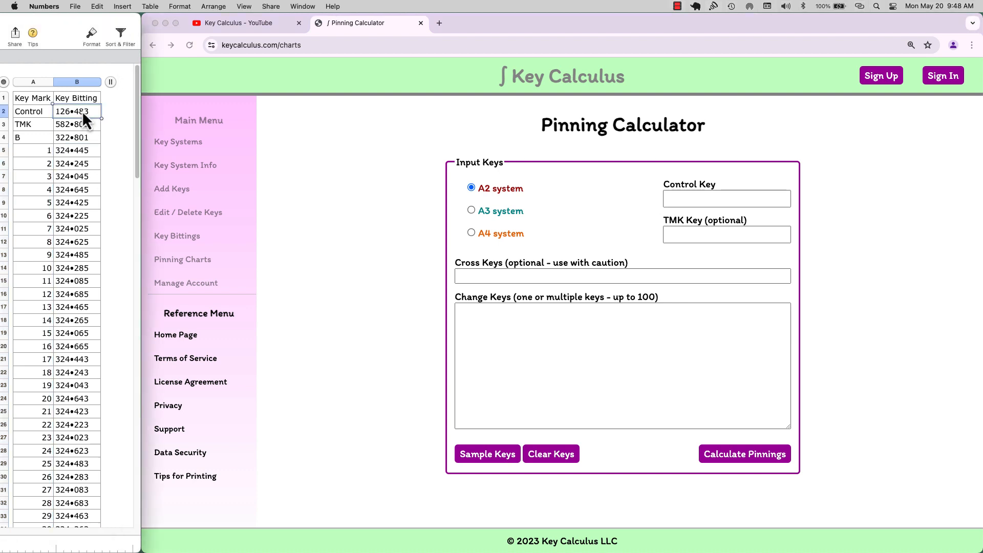
right_click(725, 201)
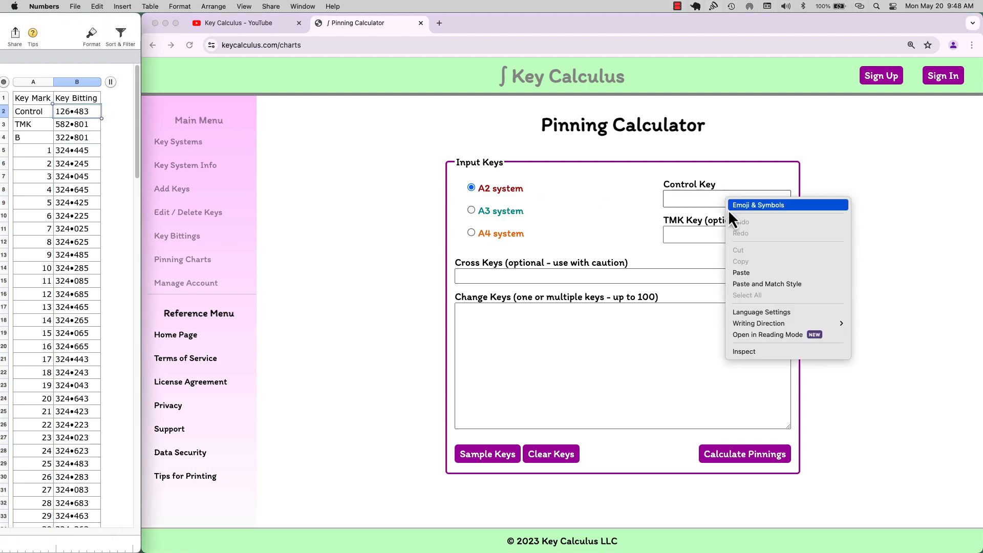
left_click(749, 272)
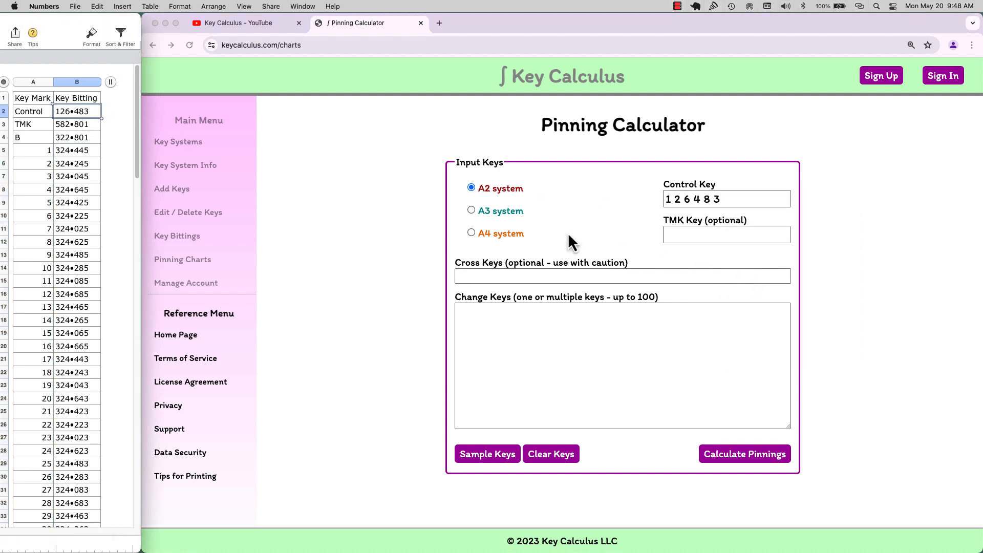
Copy the TMK bitting 582•801 from the spreadsheet into the TMK Key field
left_click(81, 127)
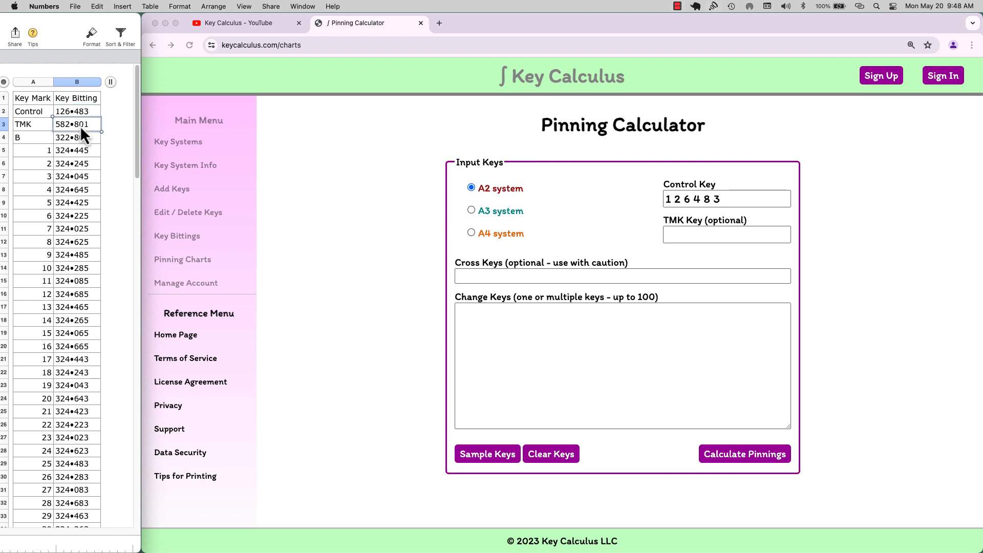
right_click(751, 232)
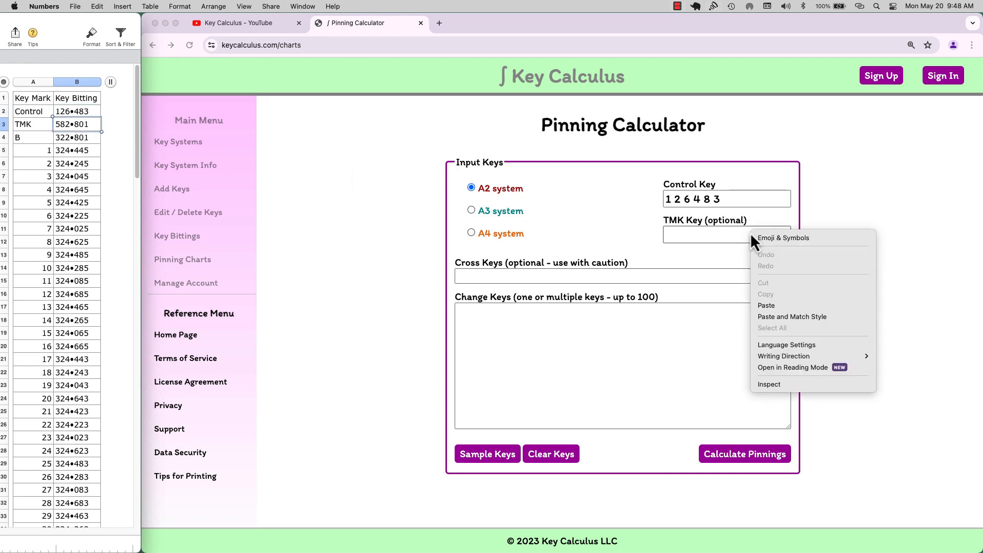
left_click(769, 304)
Copy the bittings of keys 1 to 100 from the spreadsheet into the Change Keys field
left_click(88, 152)
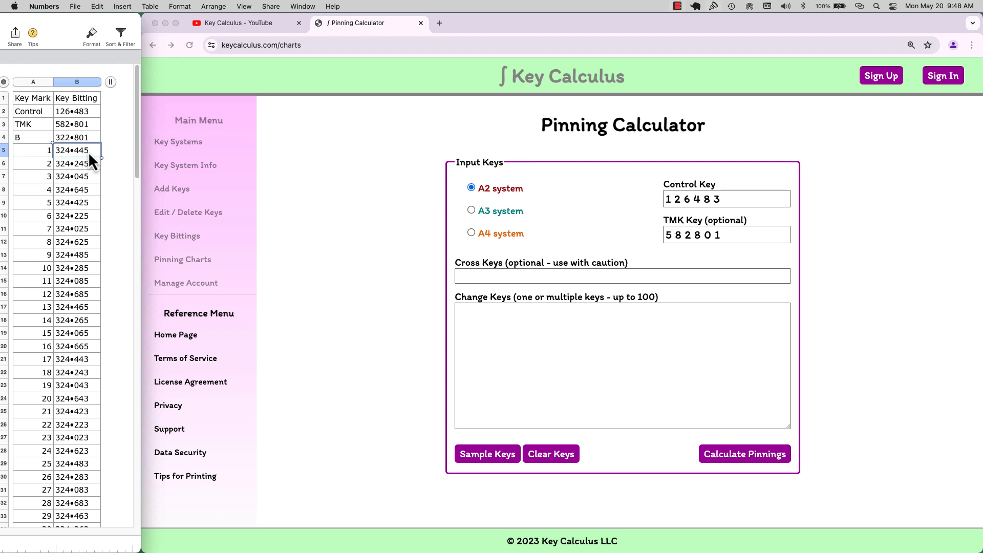
key("shift+super+Down")
key("super+c")
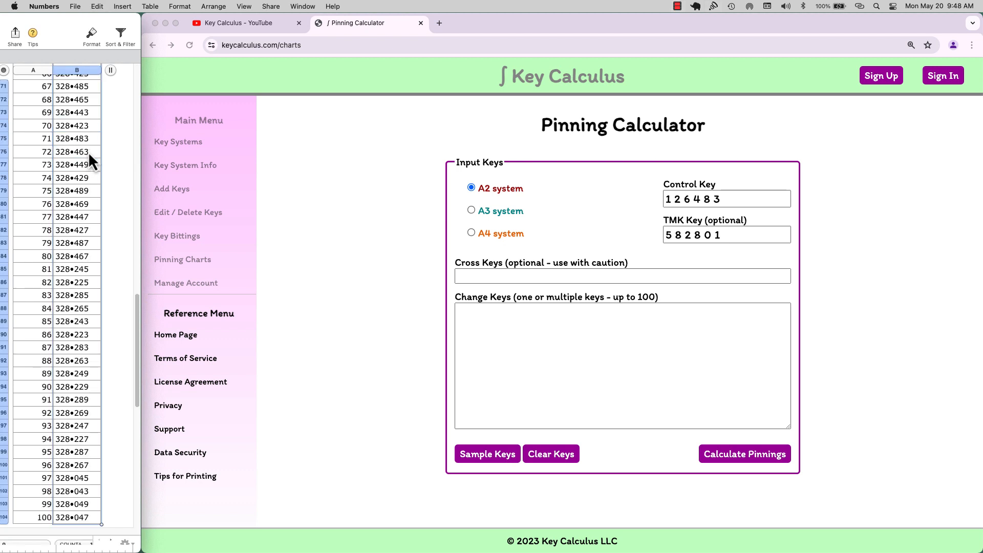
left_click(588, 377)
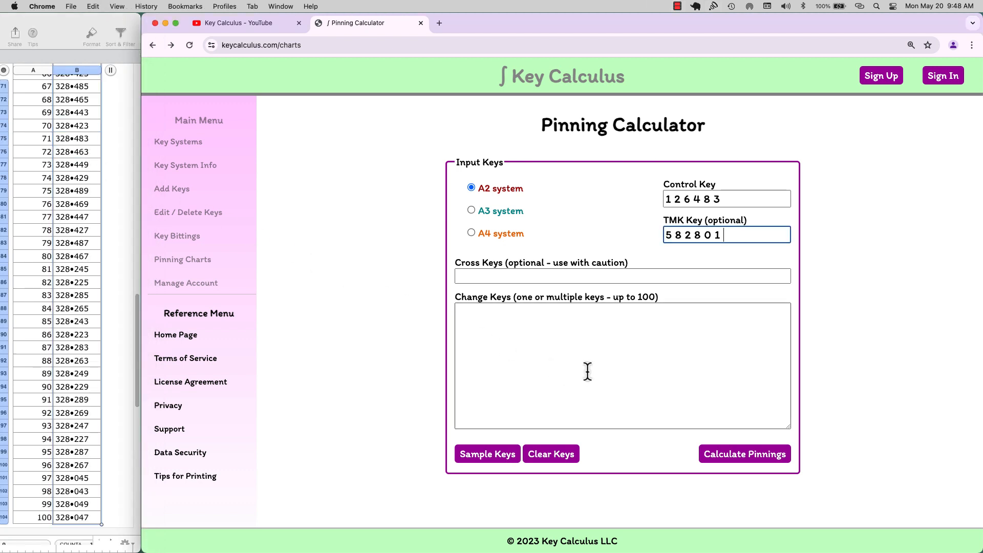
right_click(587, 363)
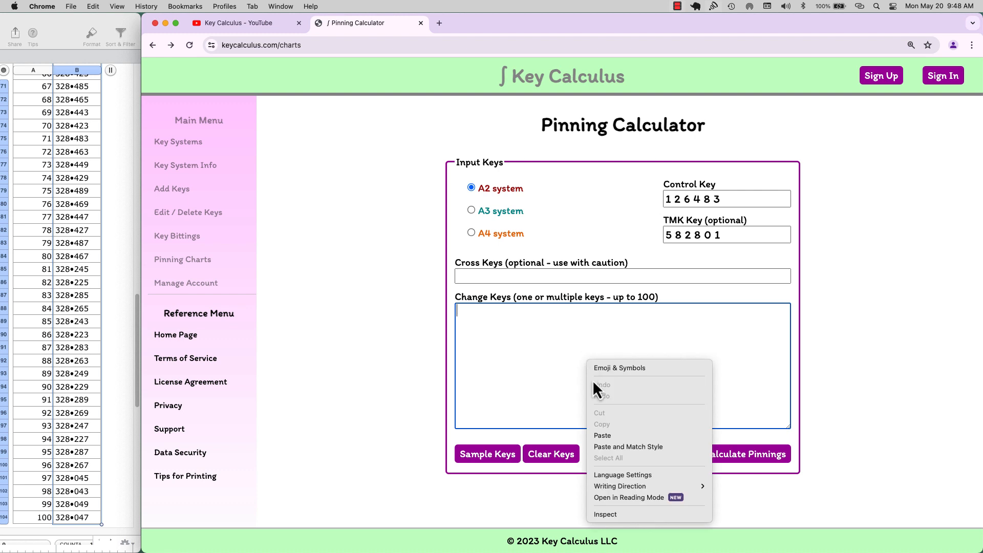
left_click(612, 435)
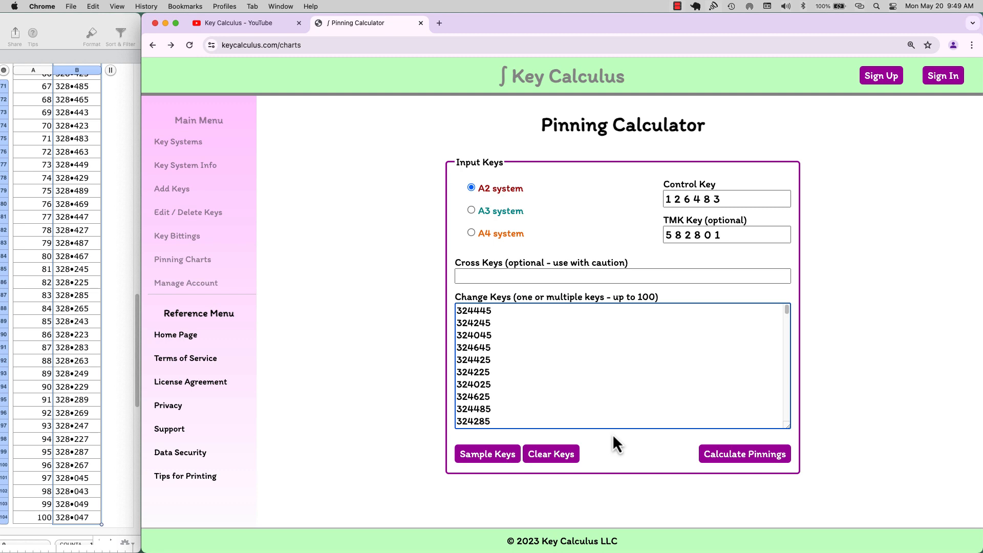
Return the browser to full screen and calculate the pinnings for the pasted keys
left_click(176, 23)
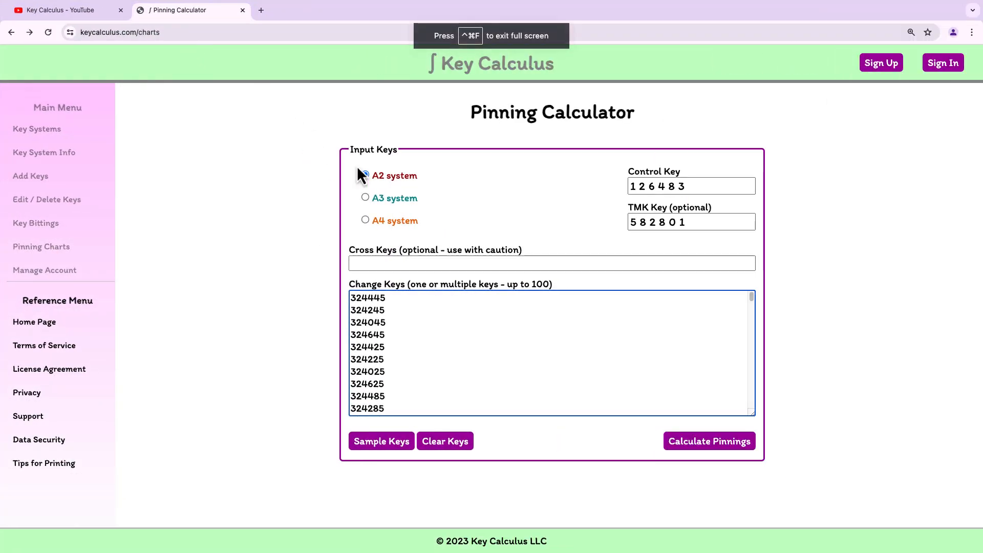
left_click(718, 445)
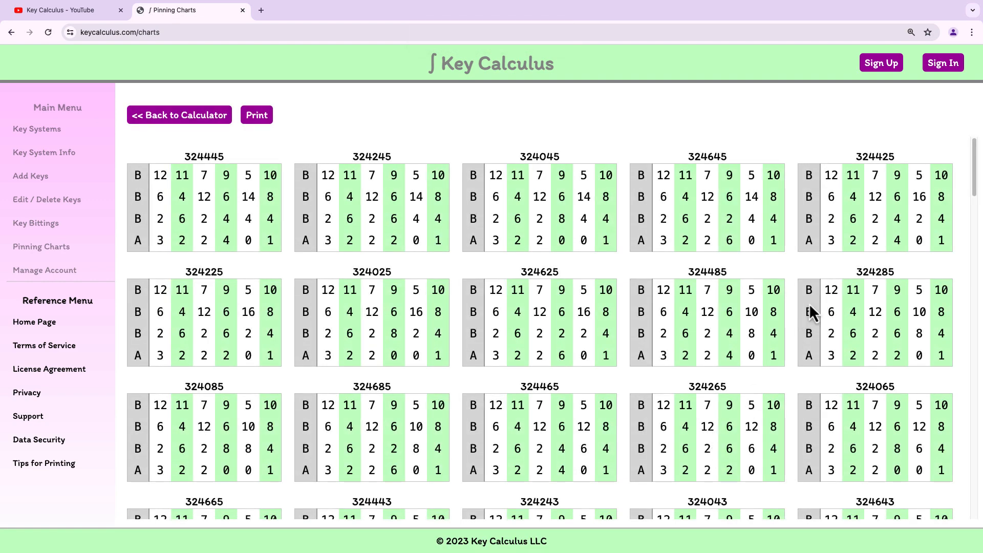
Look through the pinning charts to the end and remove the pin segment table below them
key("super+minus")
key("super+minus")
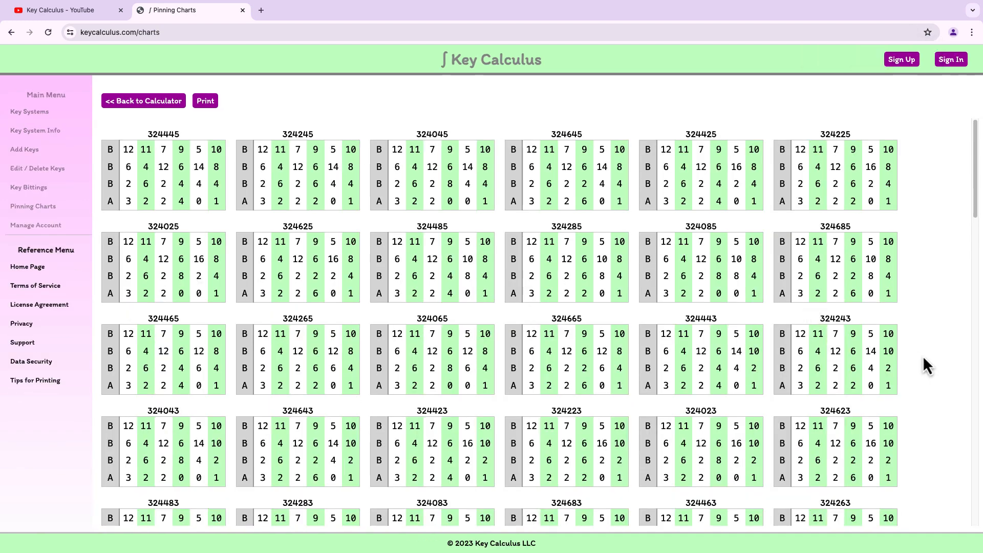
scroll(923, 355, "down", 2)
scroll(923, 355, "down", 20)
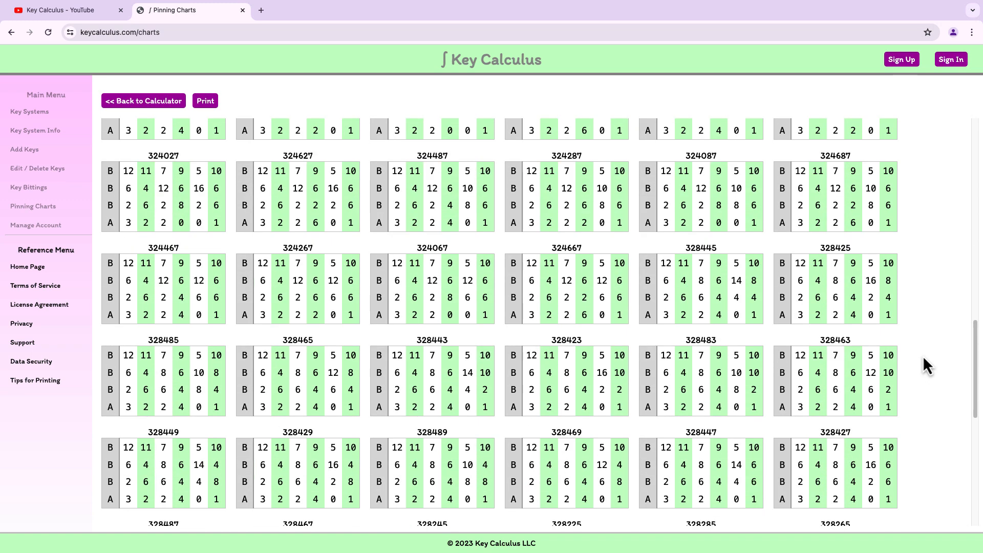
scroll(923, 356, "down", 3)
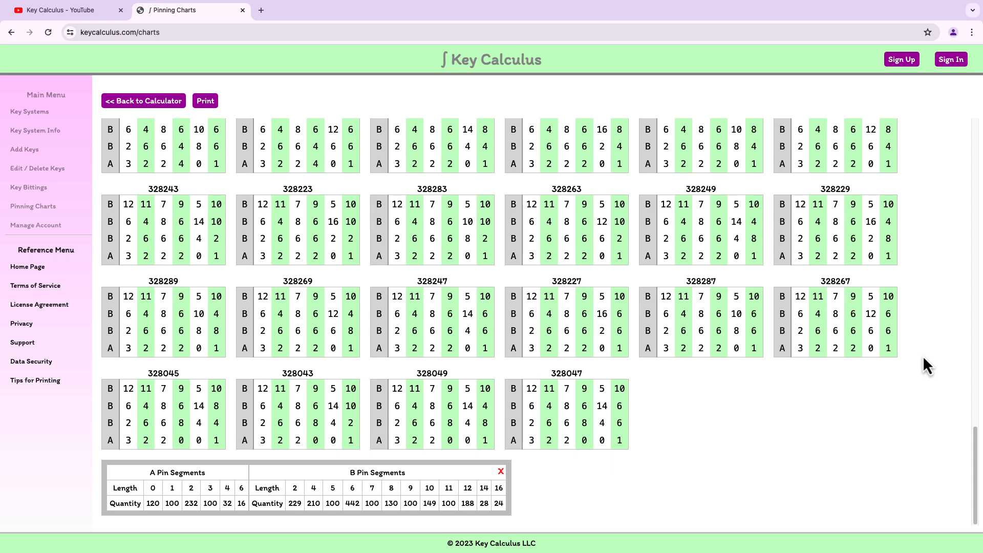
left_click(501, 471)
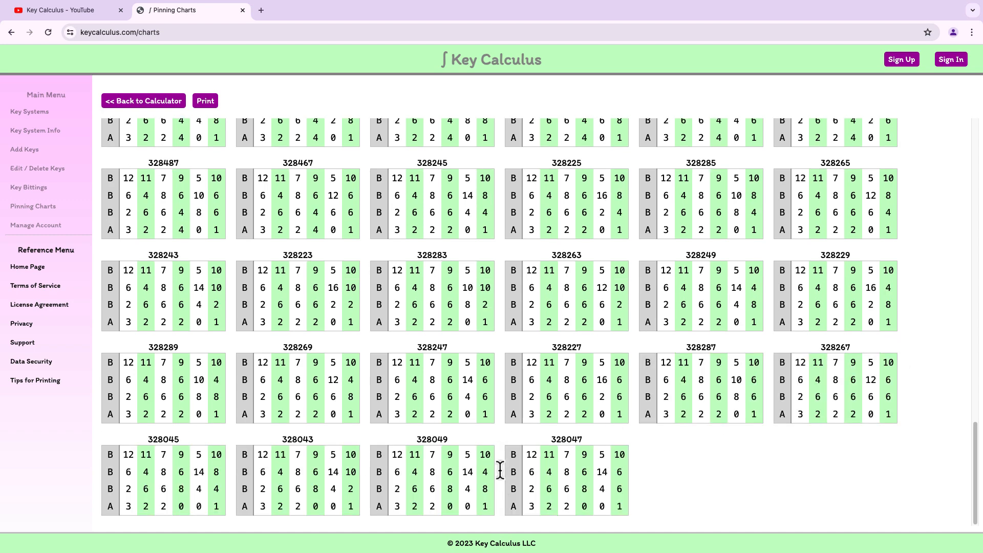
Open the print preview of the pinning charts, choose Save as PDF as the destination and review the pages
left_click(205, 102)
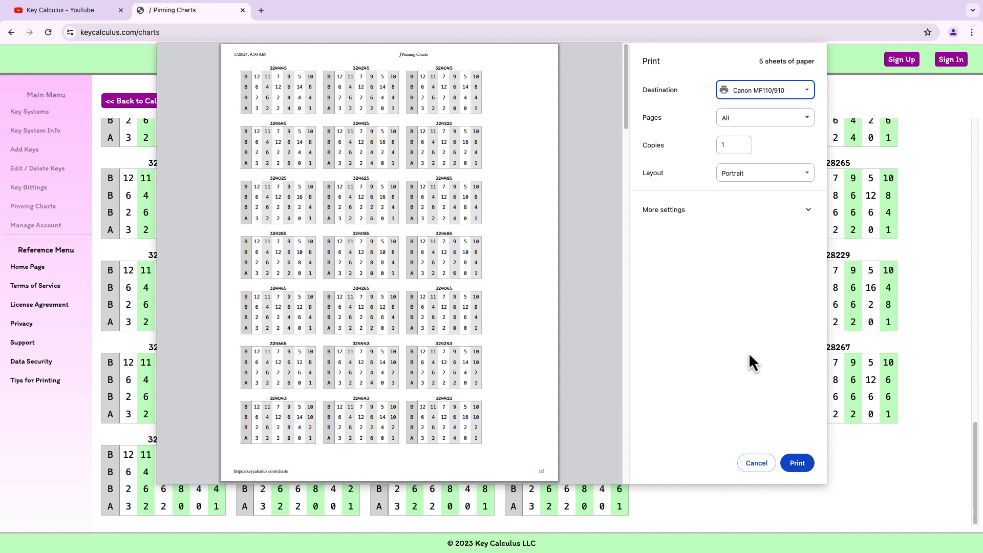
left_click(745, 95)
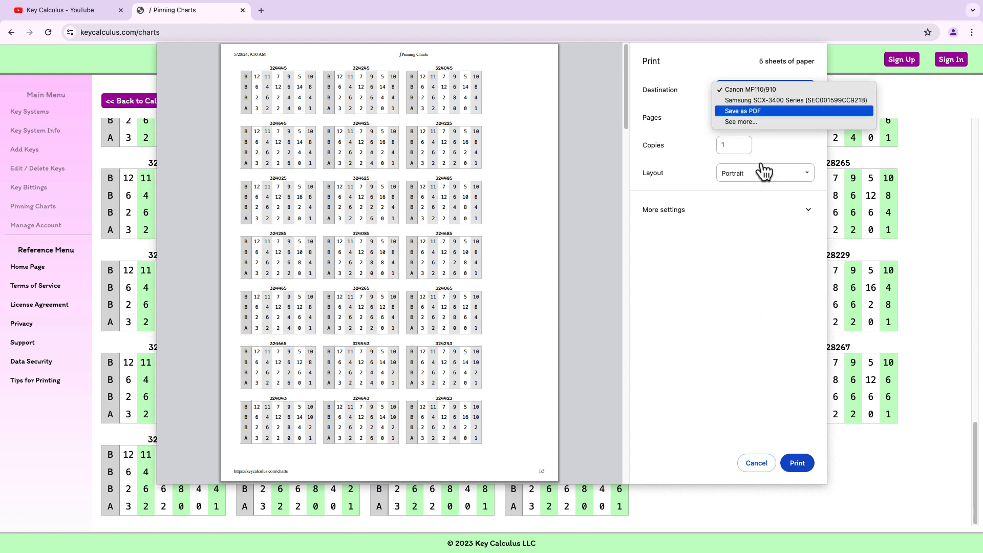
key("Return")
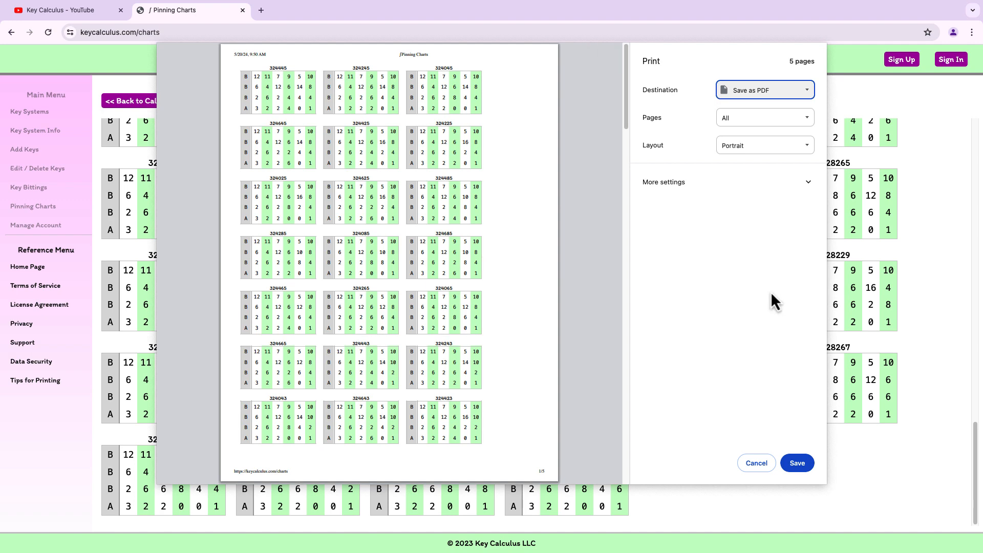
scroll(523, 330, "down", 15)
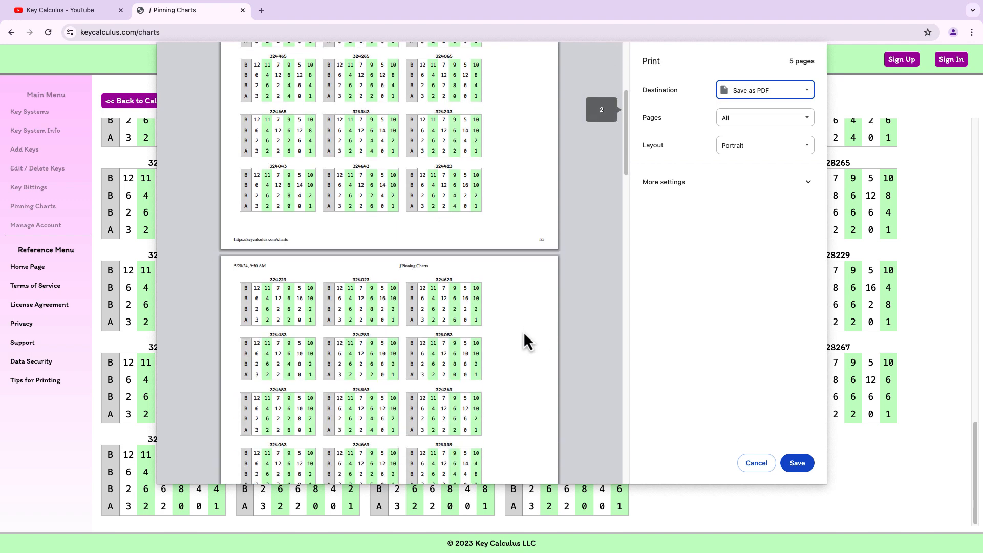
Review the remaining preview pages, compare the Landscape and Portrait layouts, and close the print preview without saving
scroll(523, 331, "down", 3)
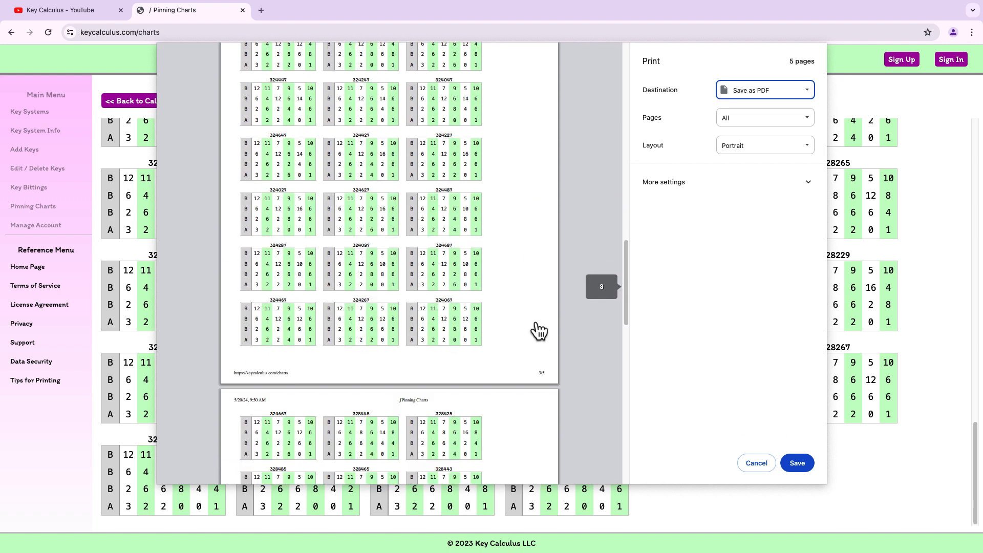
left_click(773, 148)
left_click(772, 158)
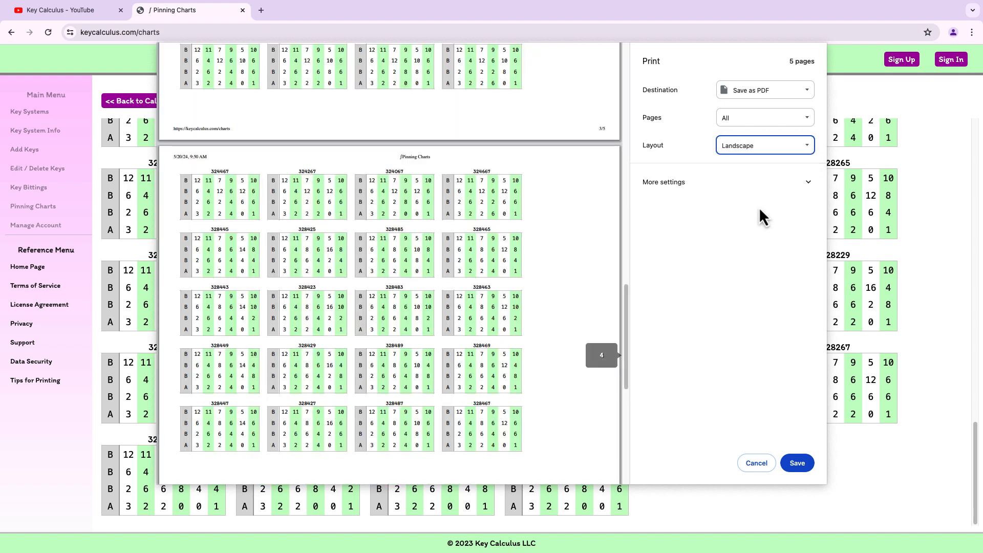
left_click(774, 149)
left_click(767, 135)
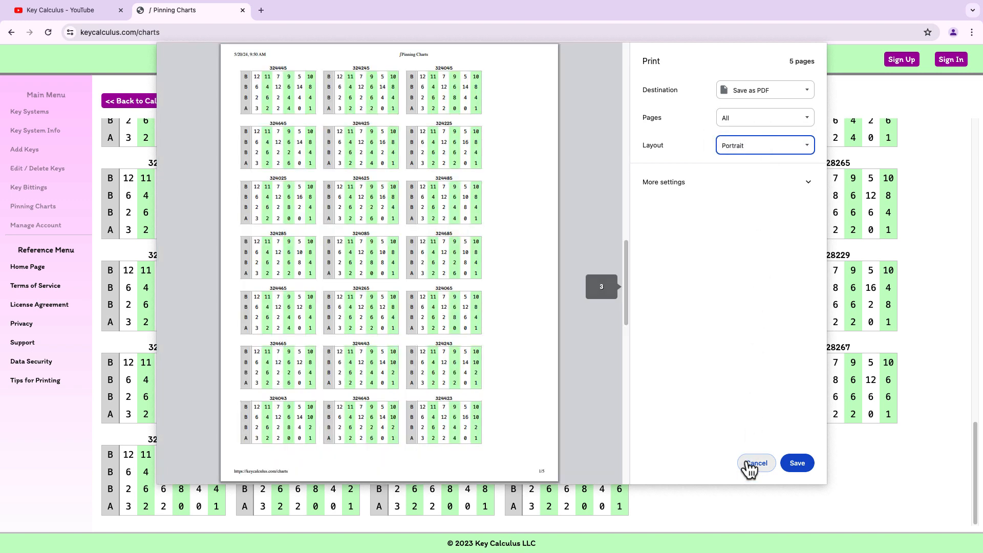
left_click(750, 465)
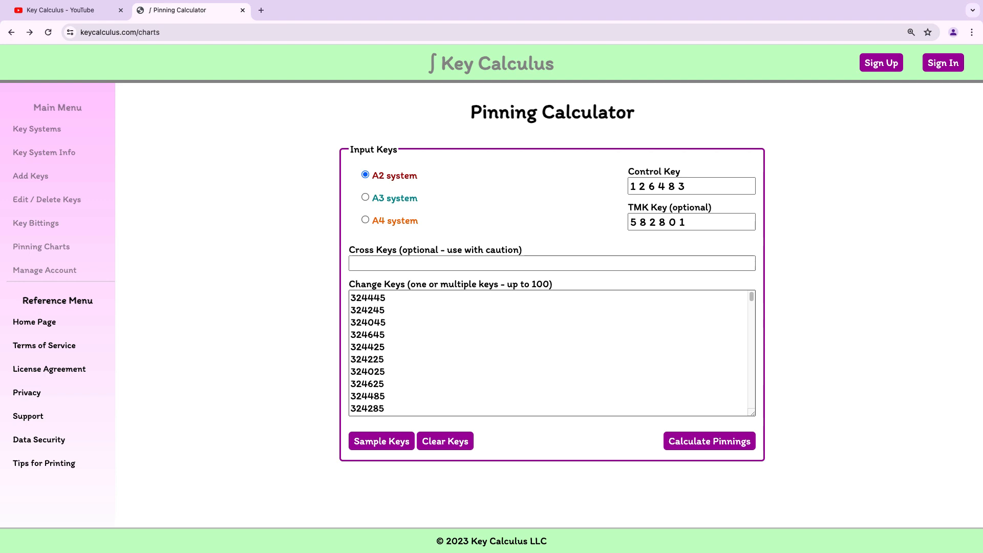
Calculate the pinnings for a set of A3 system sample keys with the TMK Key left empty
left_click(410, 199)
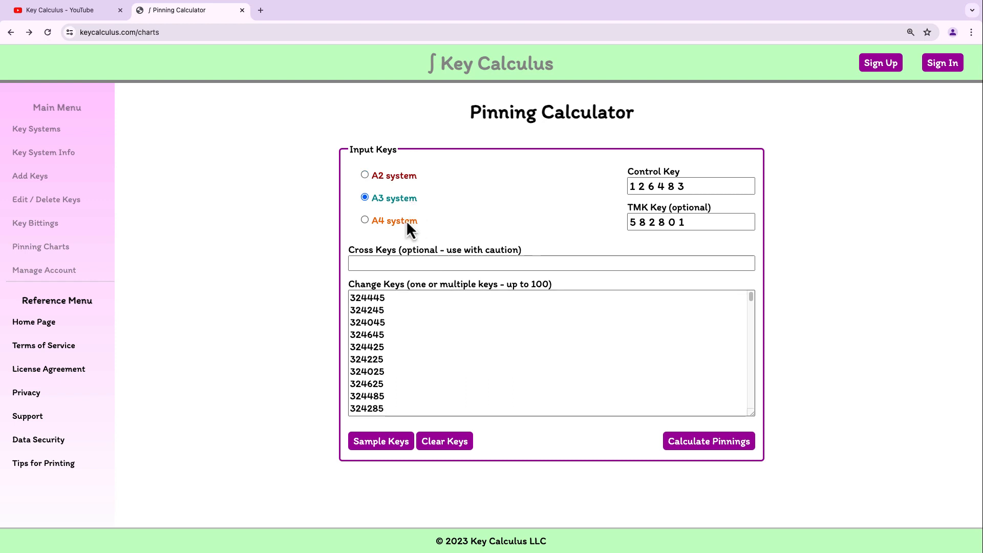
left_click(365, 449)
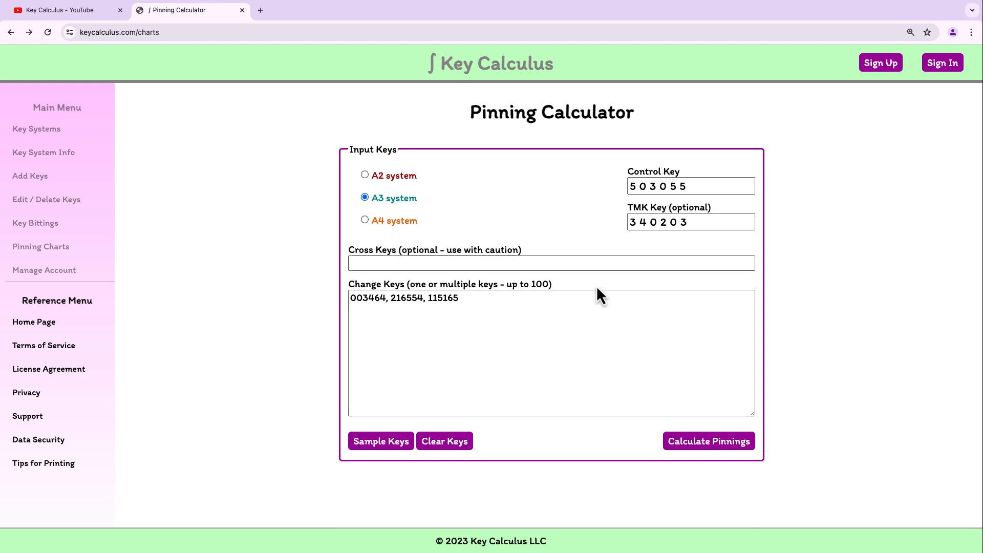
left_click(690, 222)
double_click(690, 222)
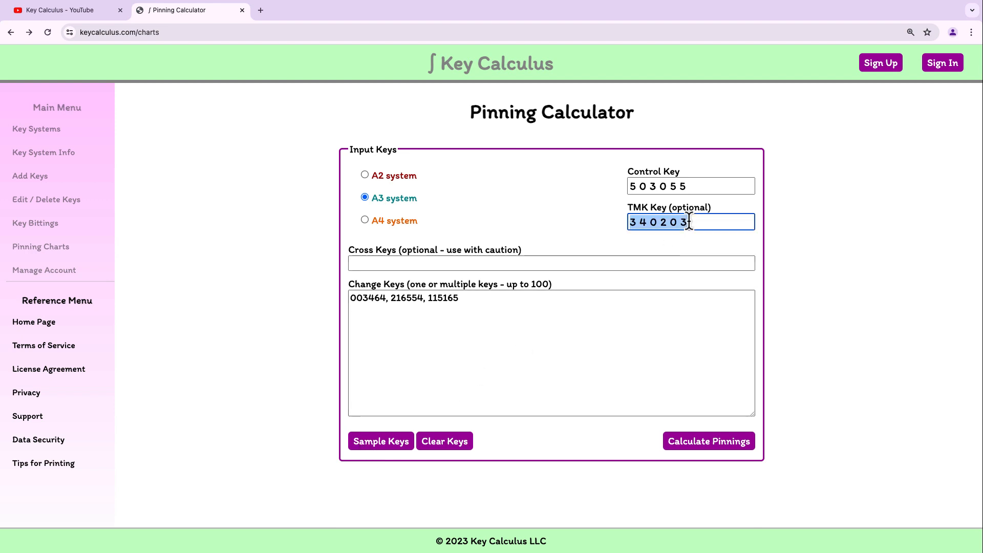
key("BackSpace")
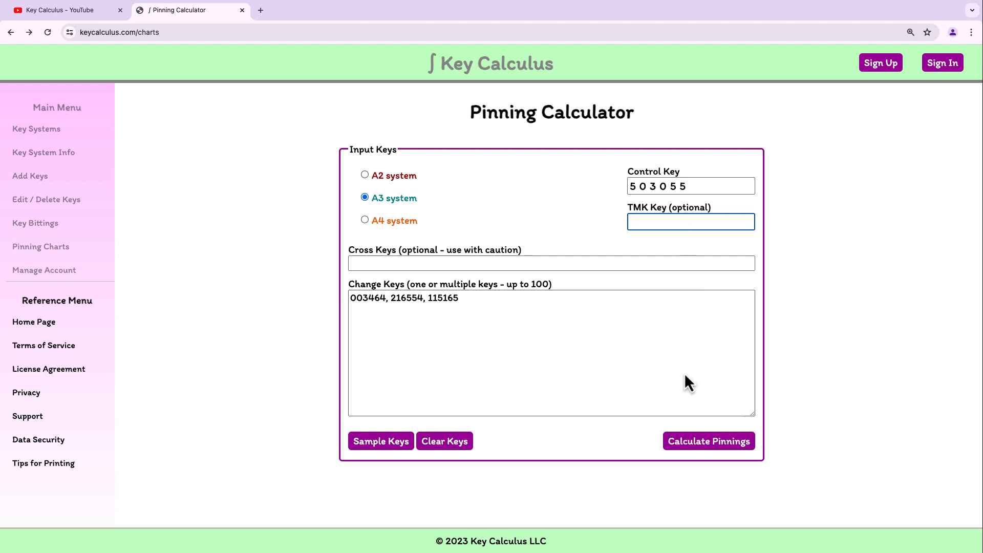
left_click(685, 442)
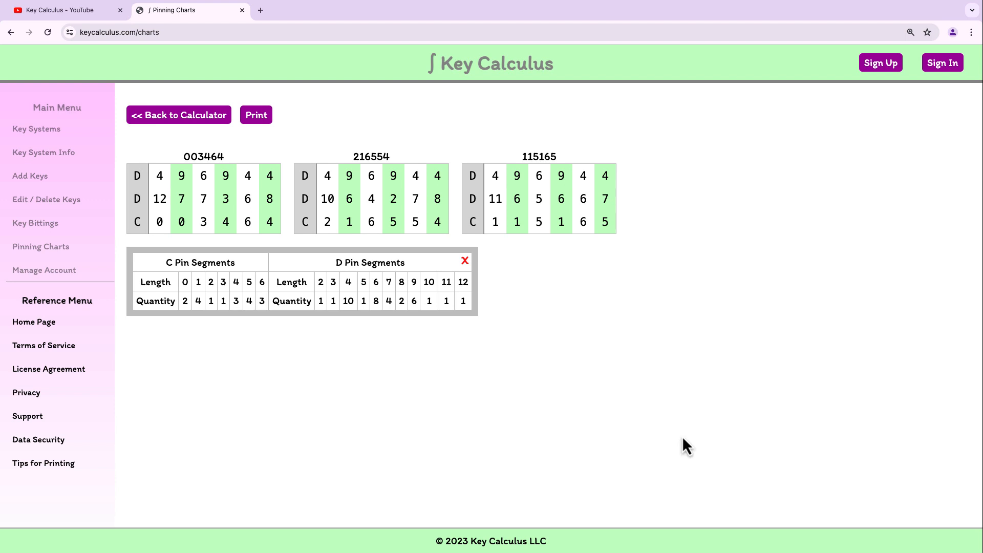
Back in the calculator, load new A3 sample keys, make the TMK bitting 304424 the only change key and calculate the pinnings
left_click(215, 116)
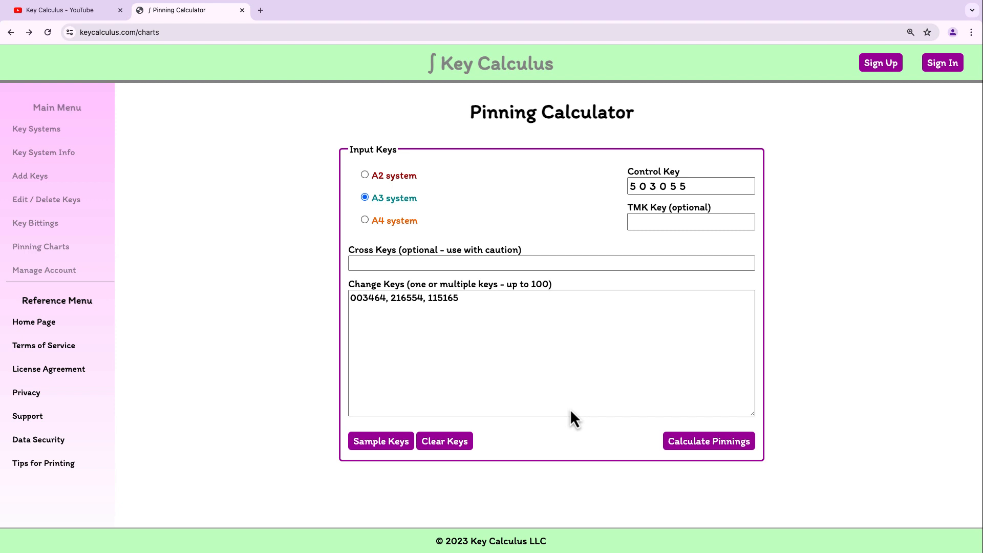
left_click(397, 443)
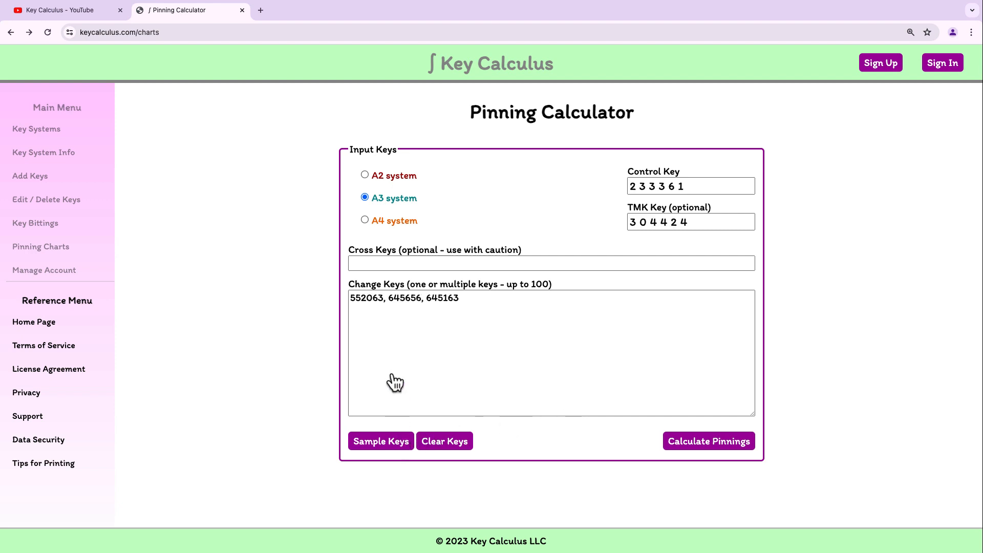
triple_click(403, 298)
key("BackSpace")
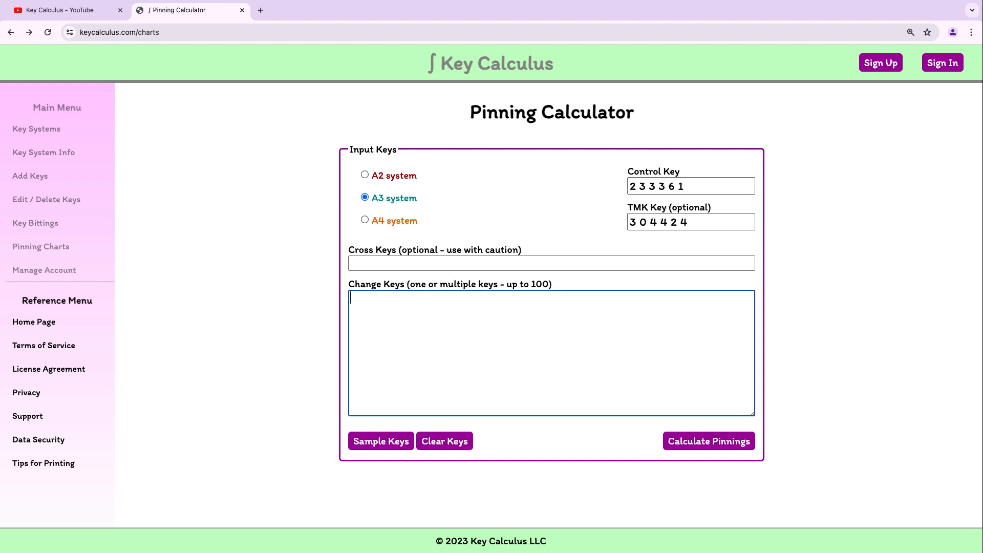
triple_click(659, 222)
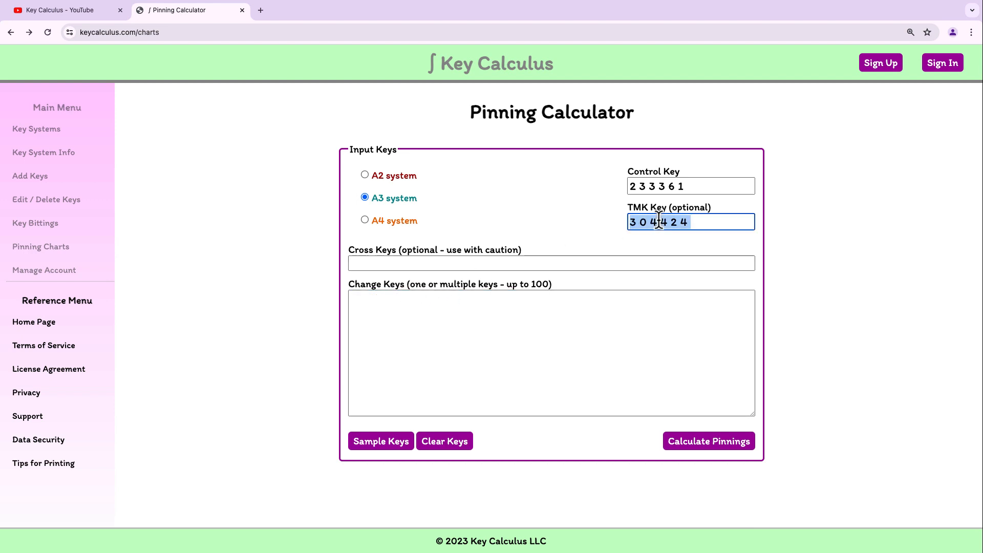
left_click(597, 321)
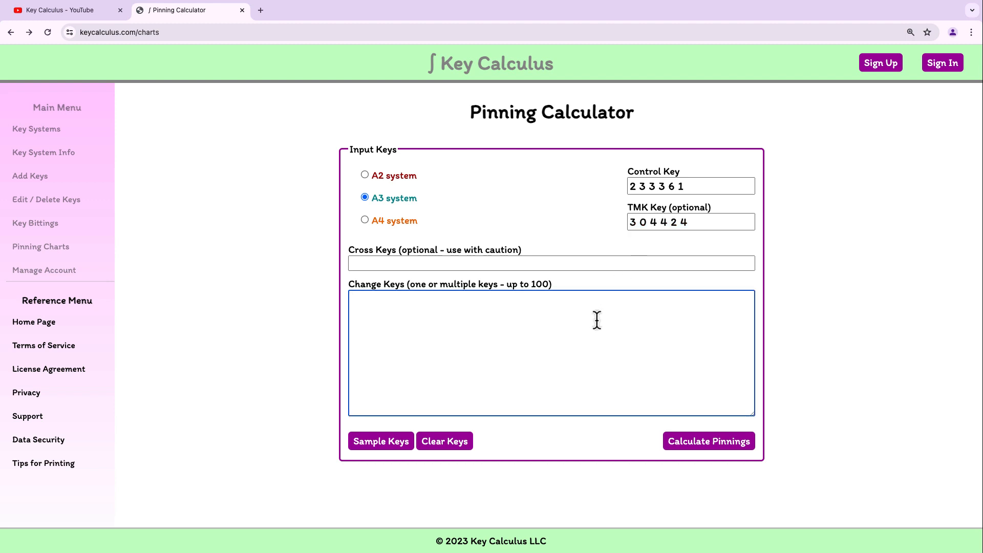
type("304424")
left_click(744, 445)
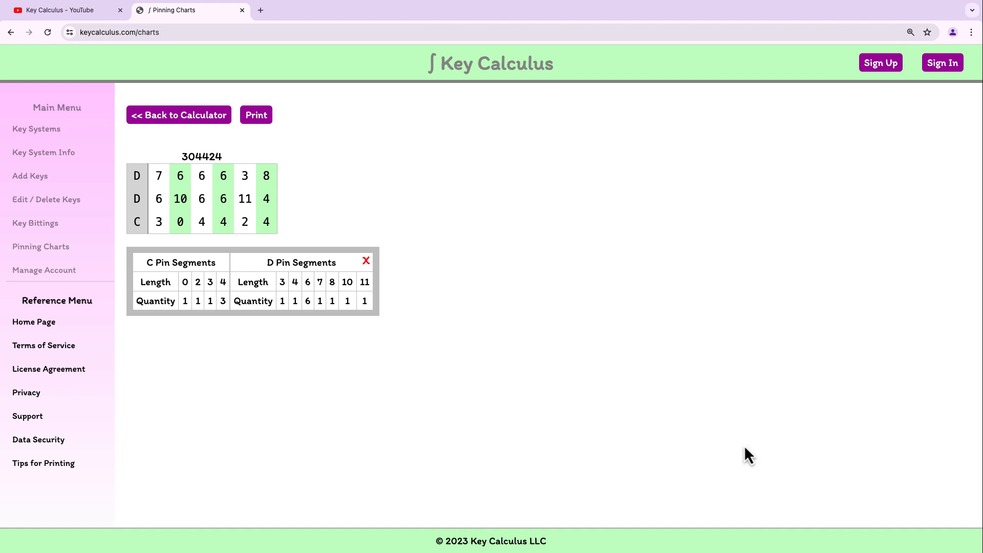
Return to the calculator with the spreadsheet beside it, select the A2 system and clear all key fields
left_click(207, 114)
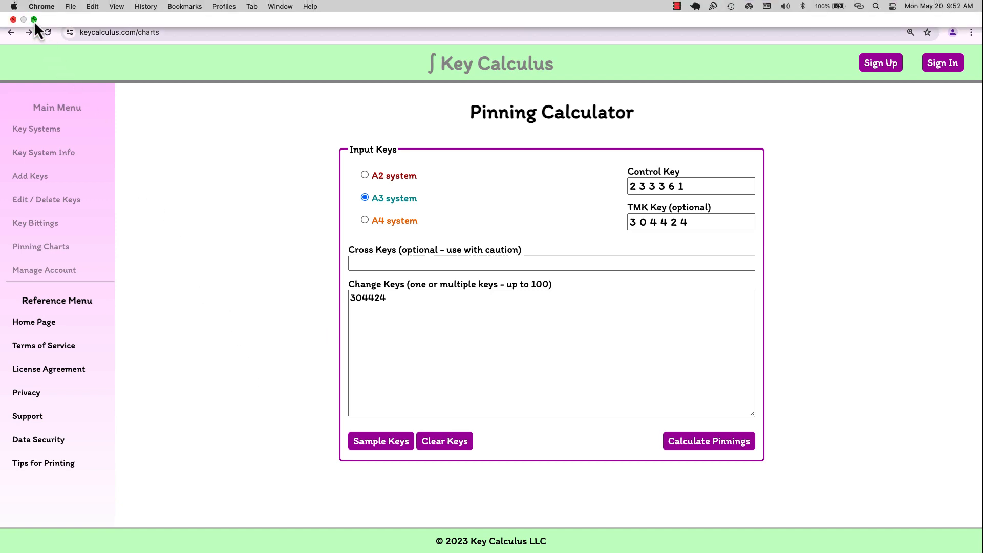
left_click(34, 21)
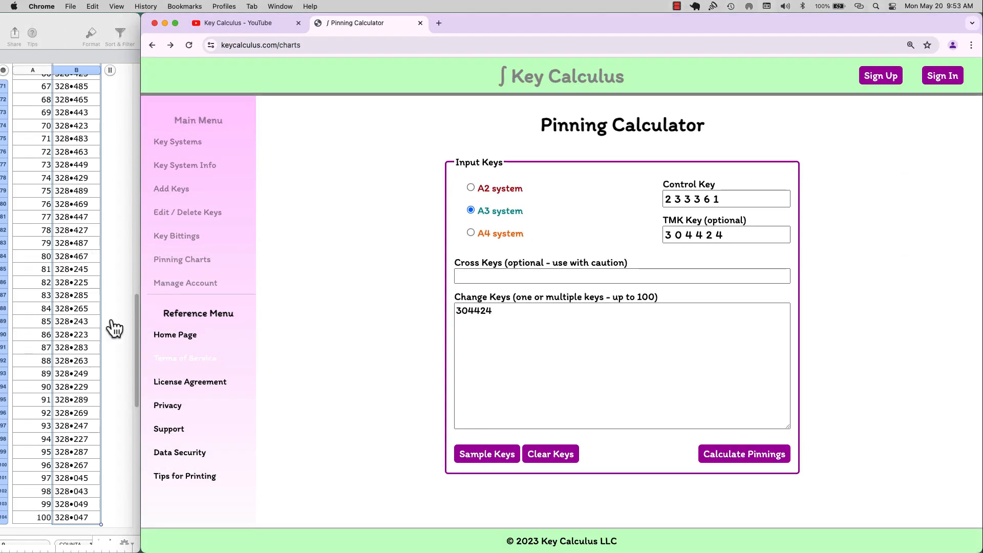
scroll(126, 380, "up", 10)
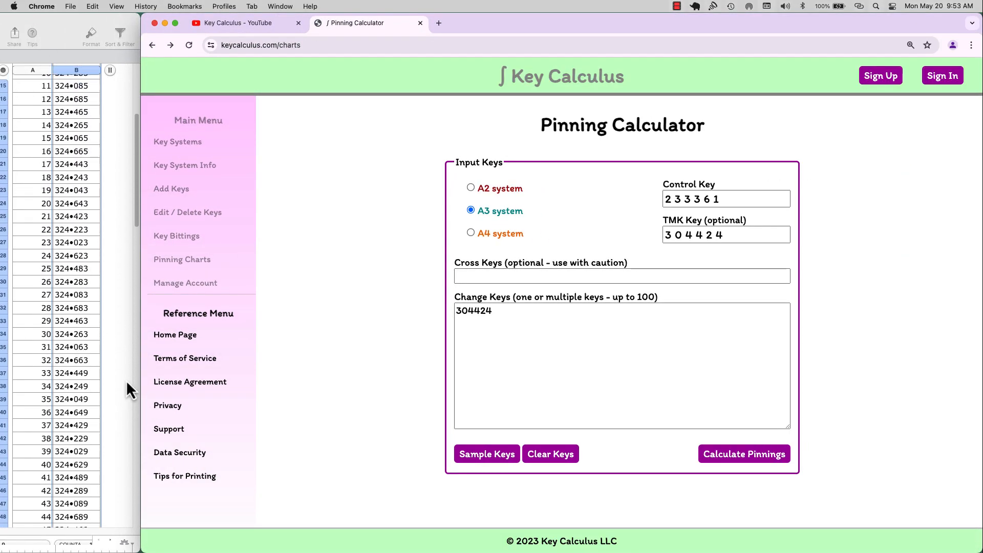
scroll(126, 380, "up", 3)
left_click(505, 190)
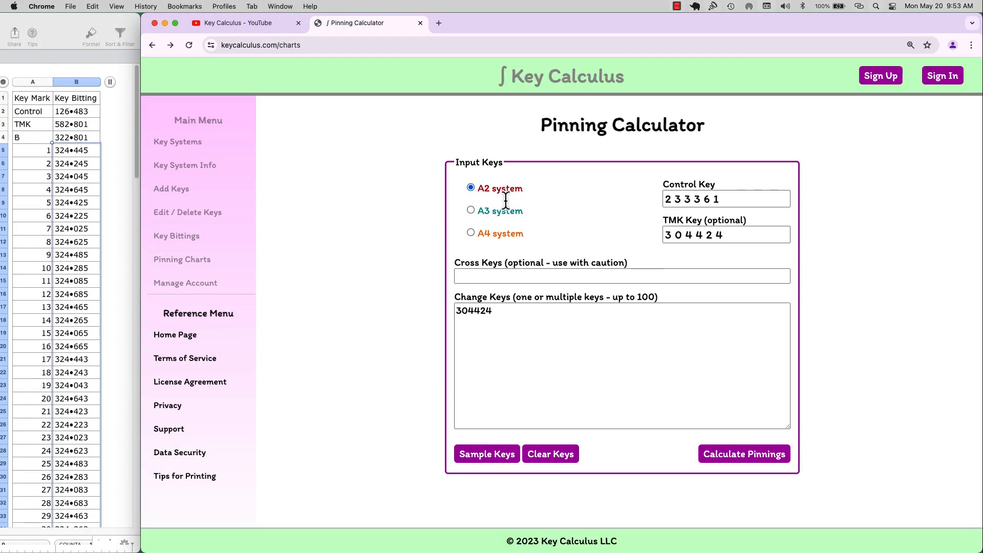
left_click(539, 455)
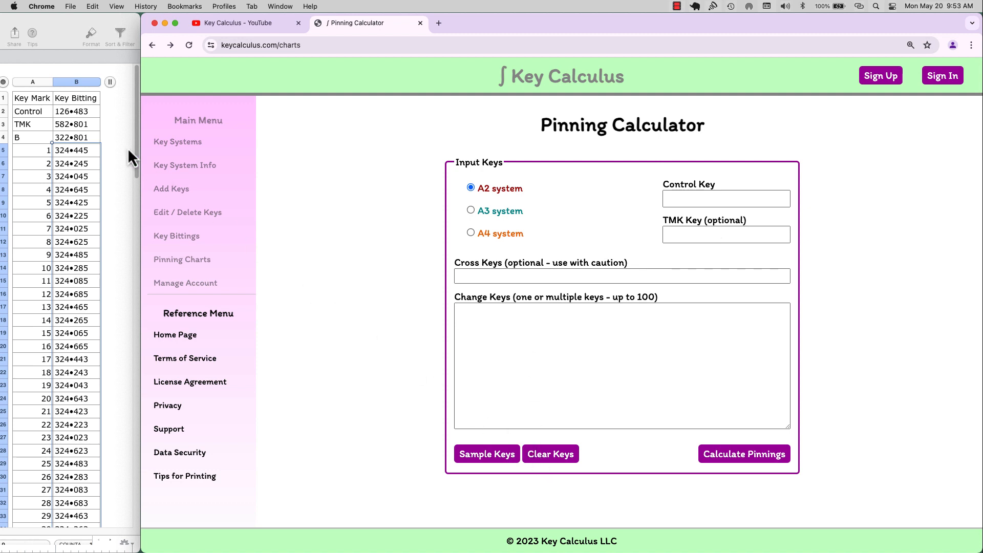
Copy the Control bitting 126483 and the TMK bitting 582801 from the spreadsheet into the Control Key and TMK Key fields
left_click(79, 111)
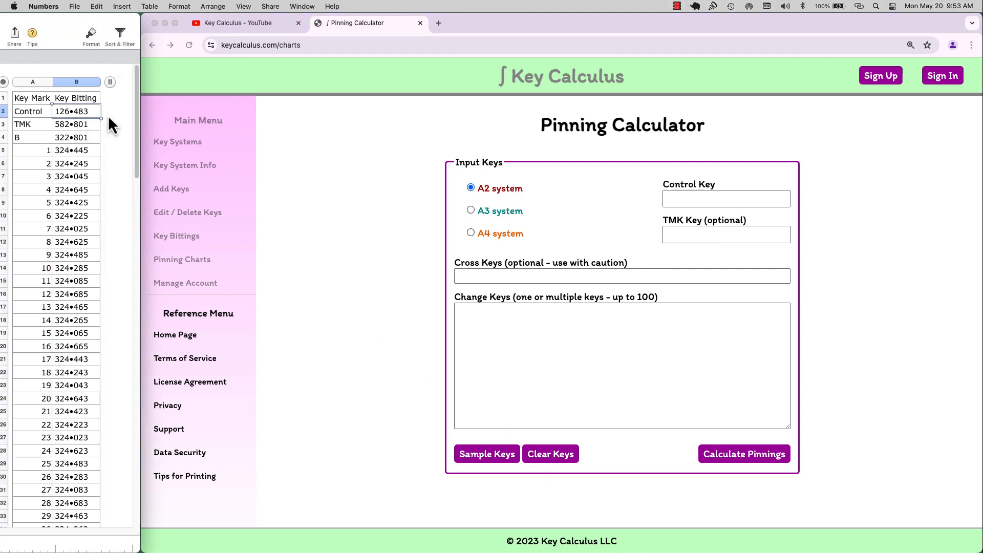
right_click(727, 198)
left_click(759, 265)
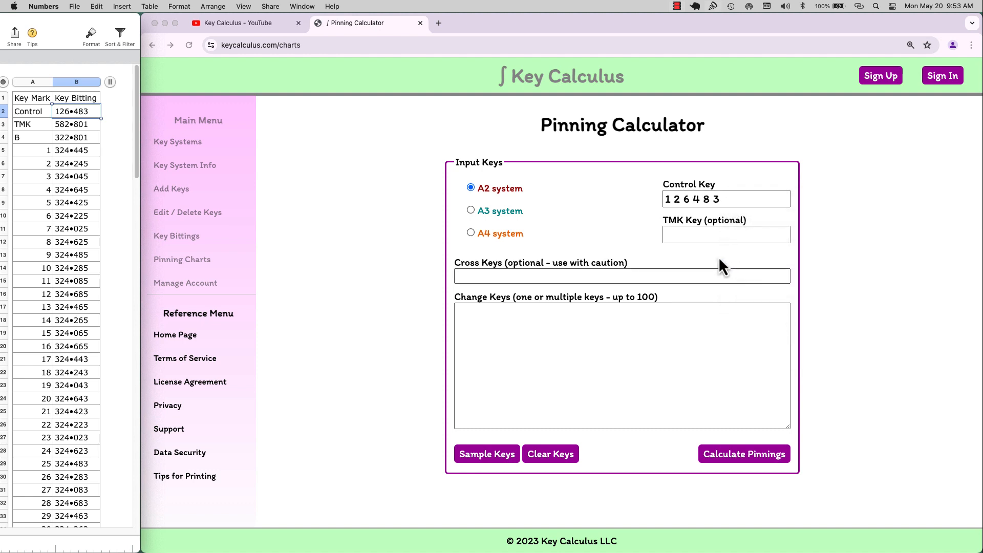
left_click(87, 129)
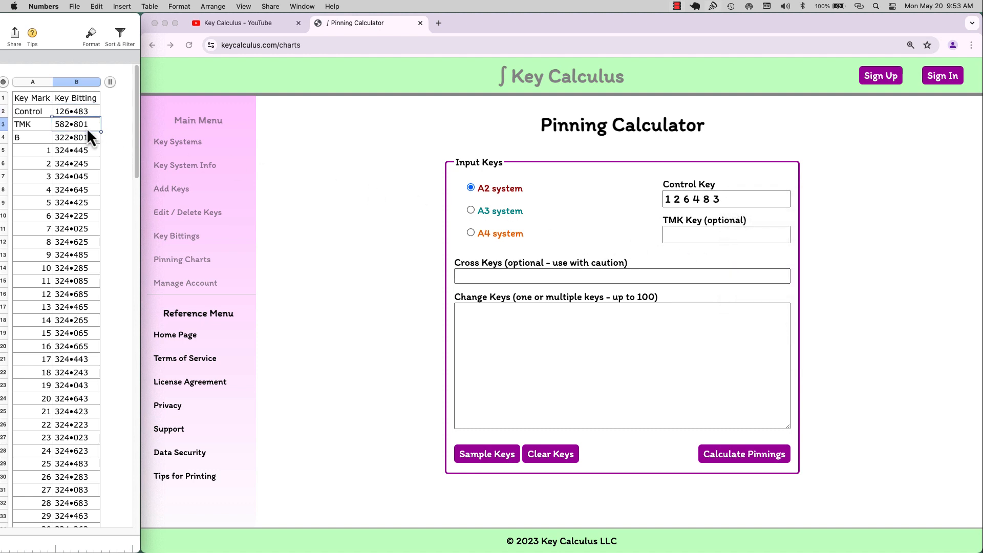
right_click(686, 236)
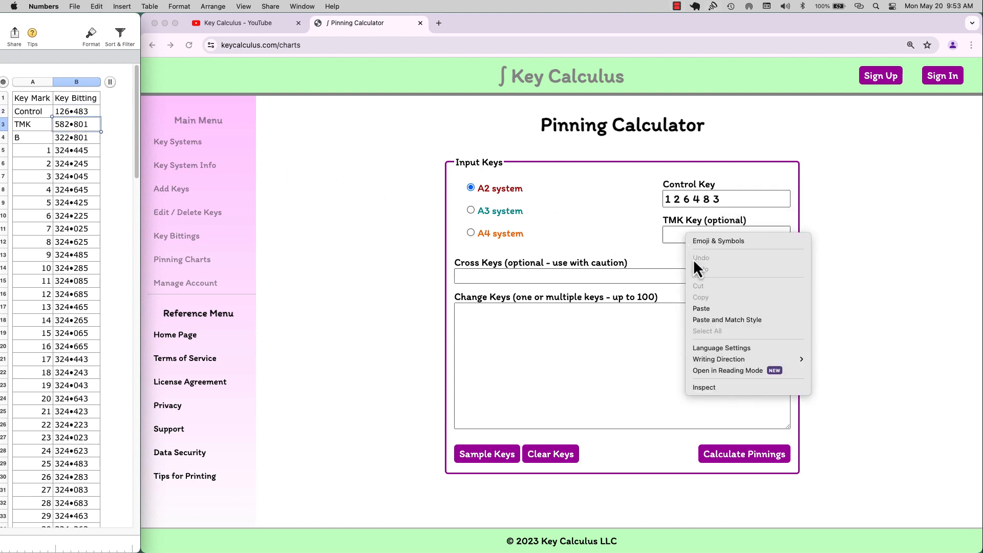
left_click(711, 308)
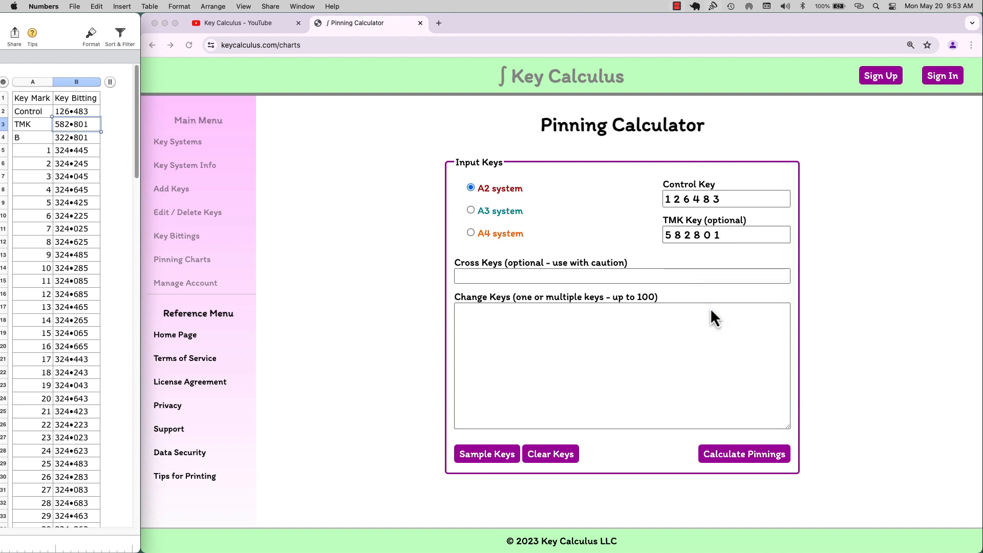
left_click(63, 192)
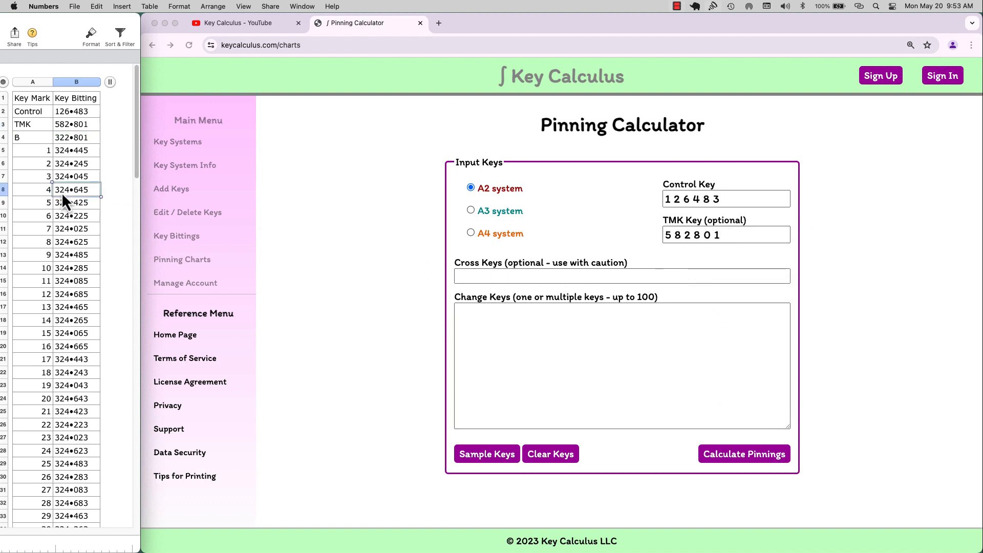
left_click(637, 361)
left_click(599, 347)
right_click(601, 349)
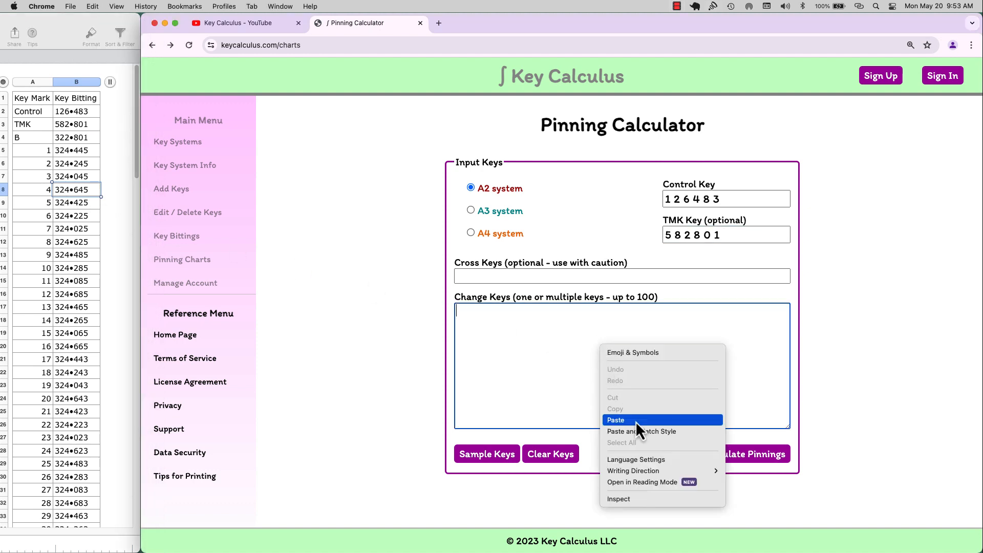
left_click(620, 420)
Copy the bittings of keys 1 to 3 (324445, 324245, 324045) into the Cross Keys field, separated by spaces, and calculate the pinnings
left_click(72, 149)
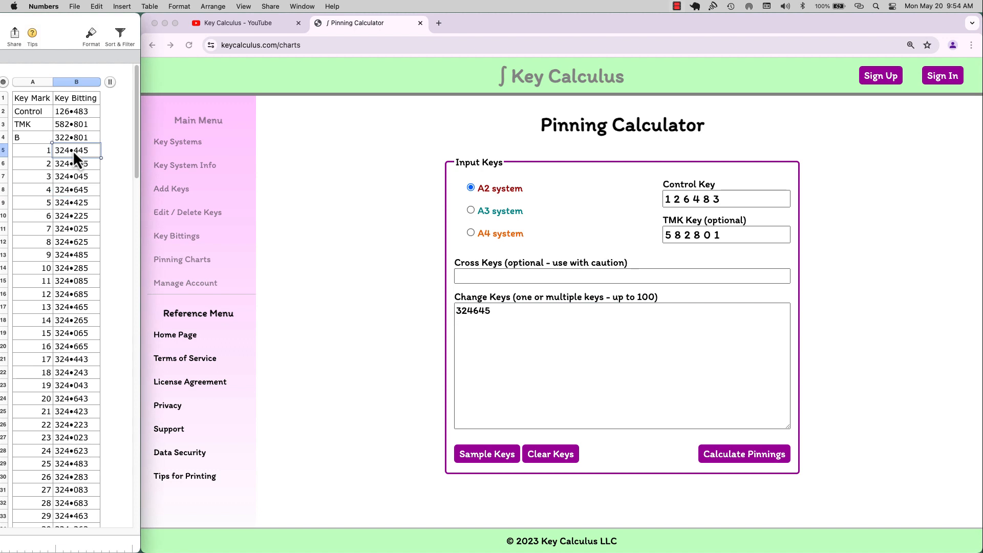
left_click(511, 277)
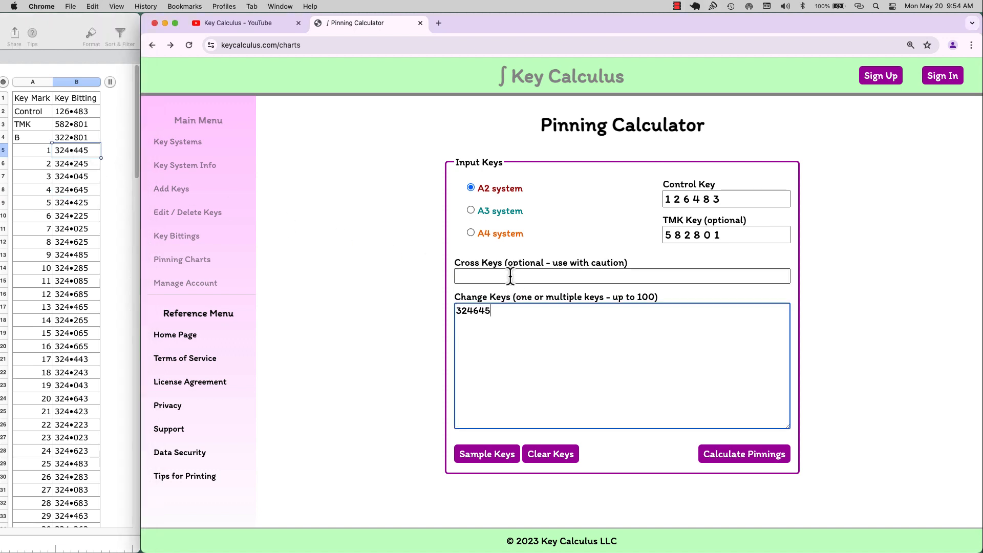
type("324445")
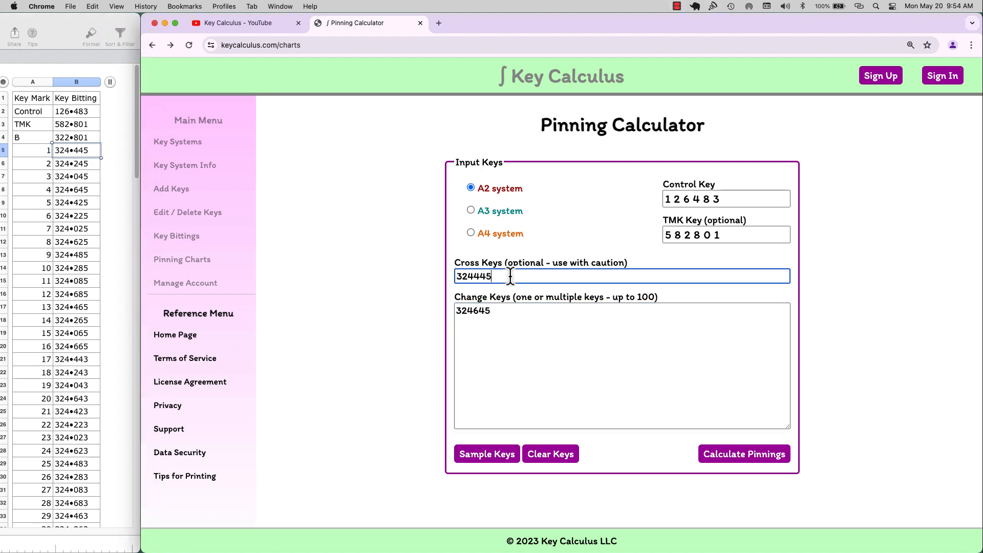
left_click(75, 163)
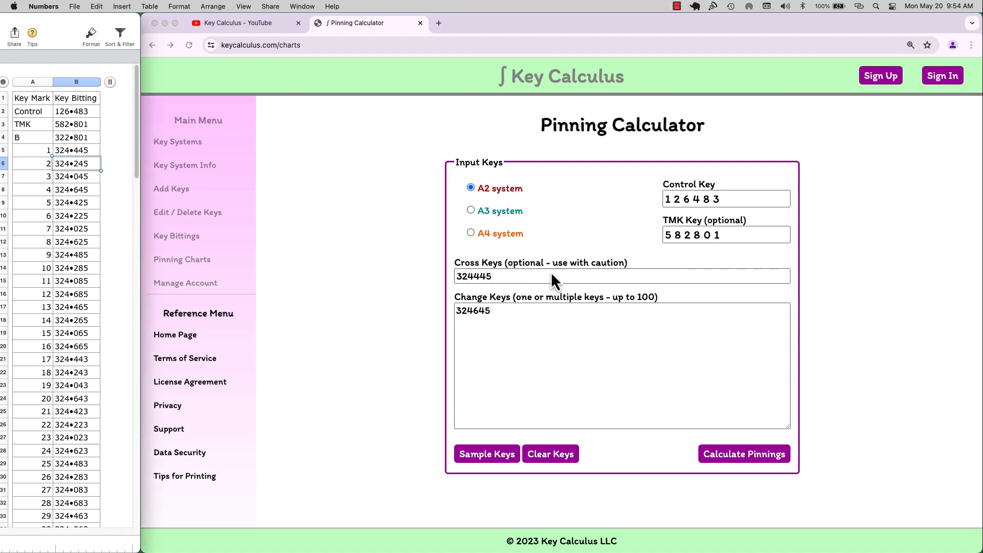
left_click(582, 280)
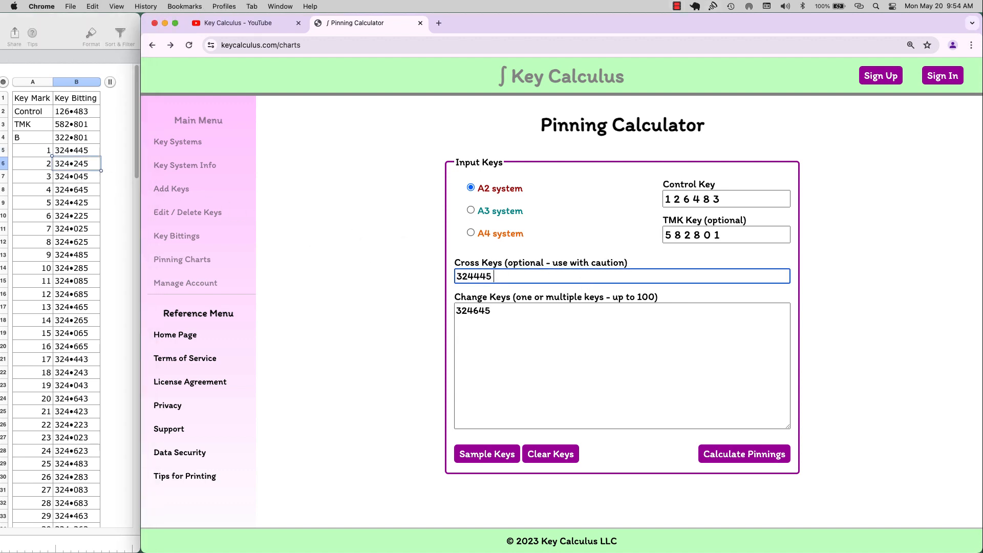
type("324245")
left_click(75, 180)
key("super+c")
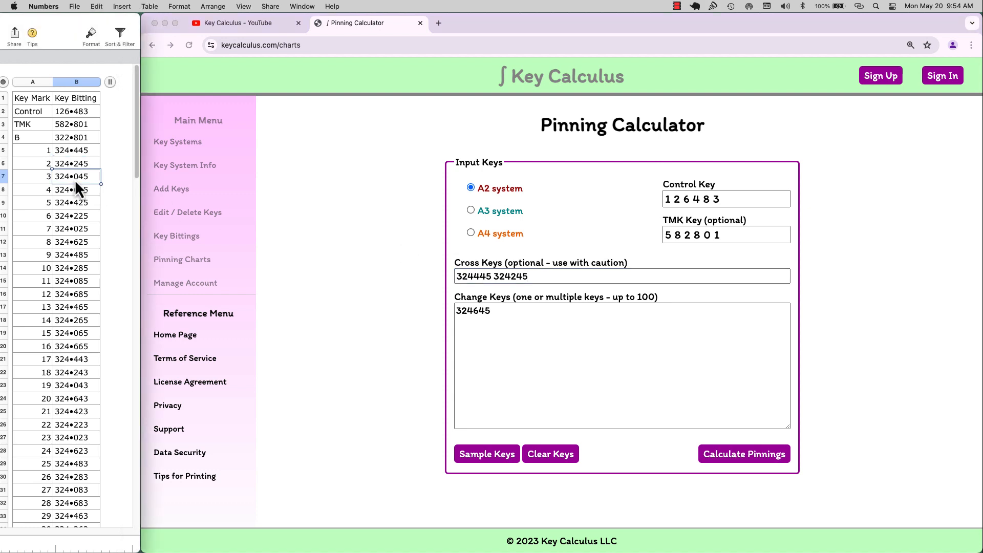
left_click(671, 279)
key("super+v")
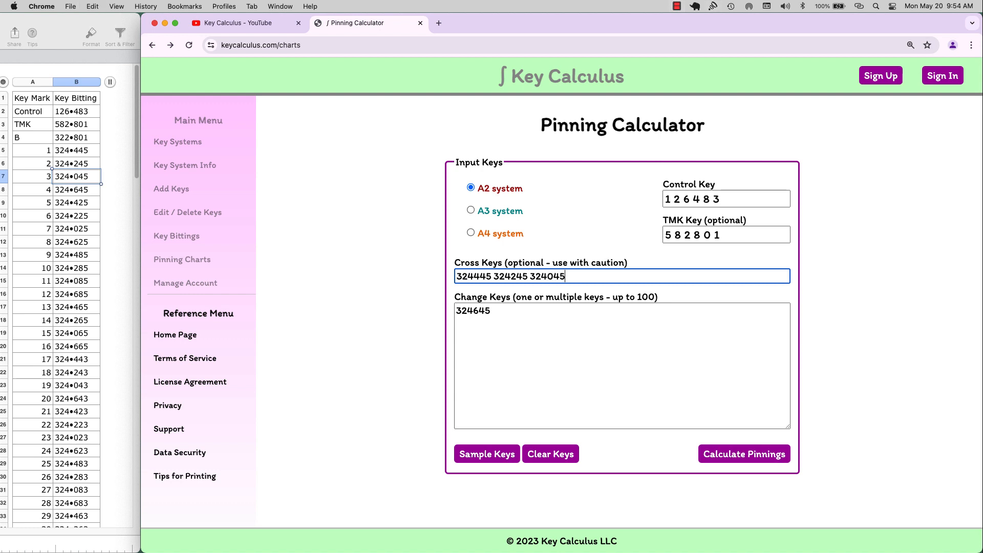
left_click(769, 454)
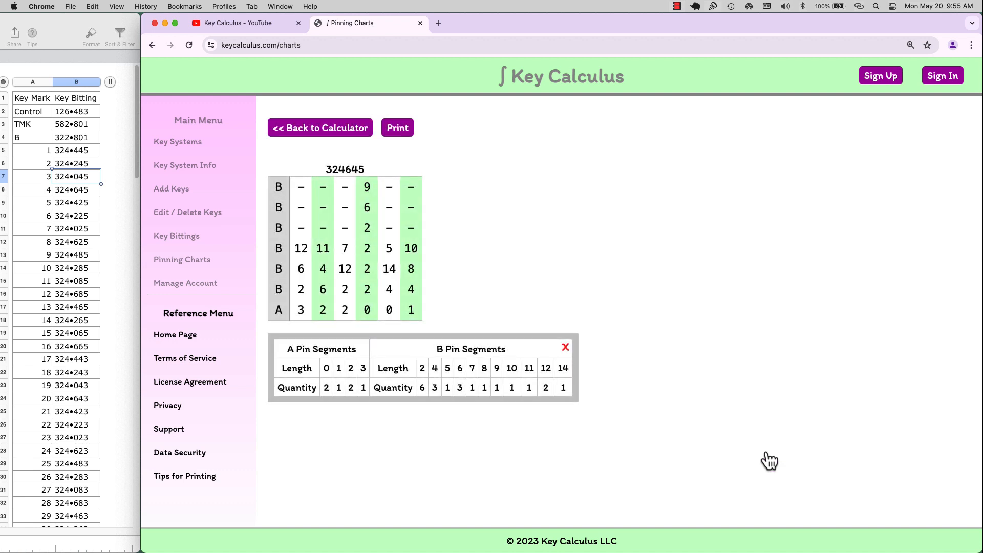